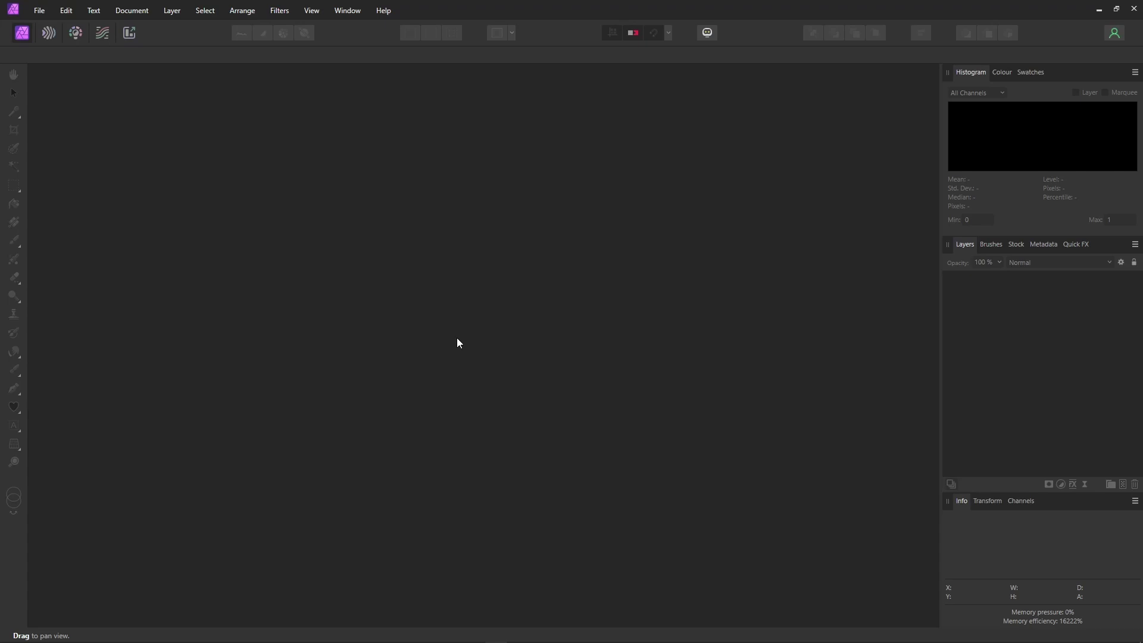
Open the dog RAW photo DSC06179.arw from the Images folder
{"action": "left_click", "coordinate": [39, 10]}
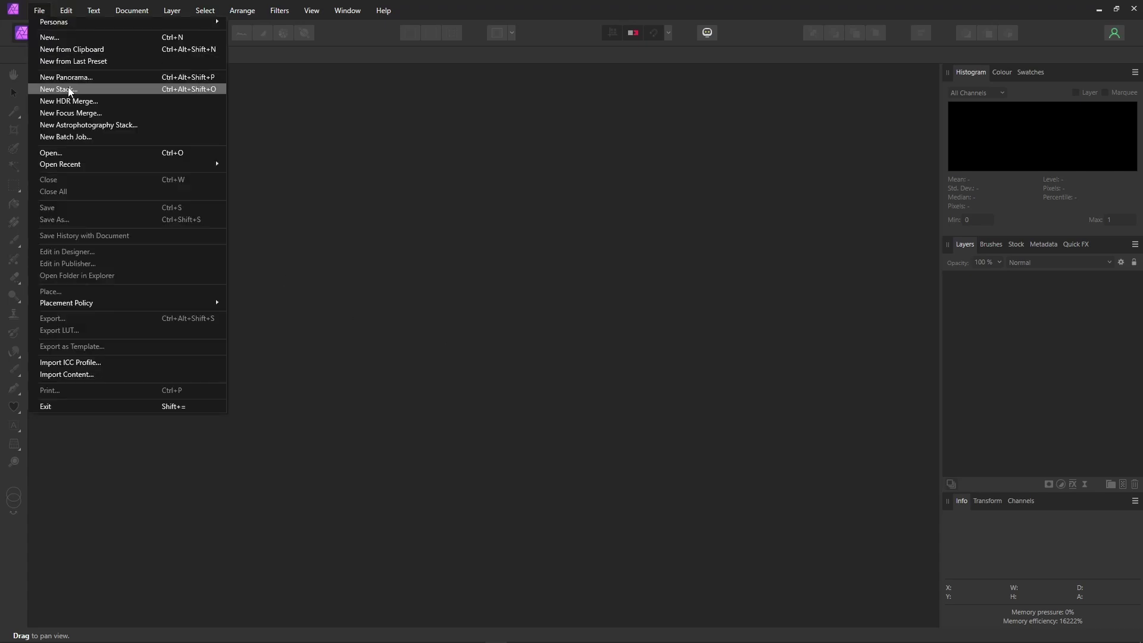
{"action": "left_click", "coordinate": [73, 153]}
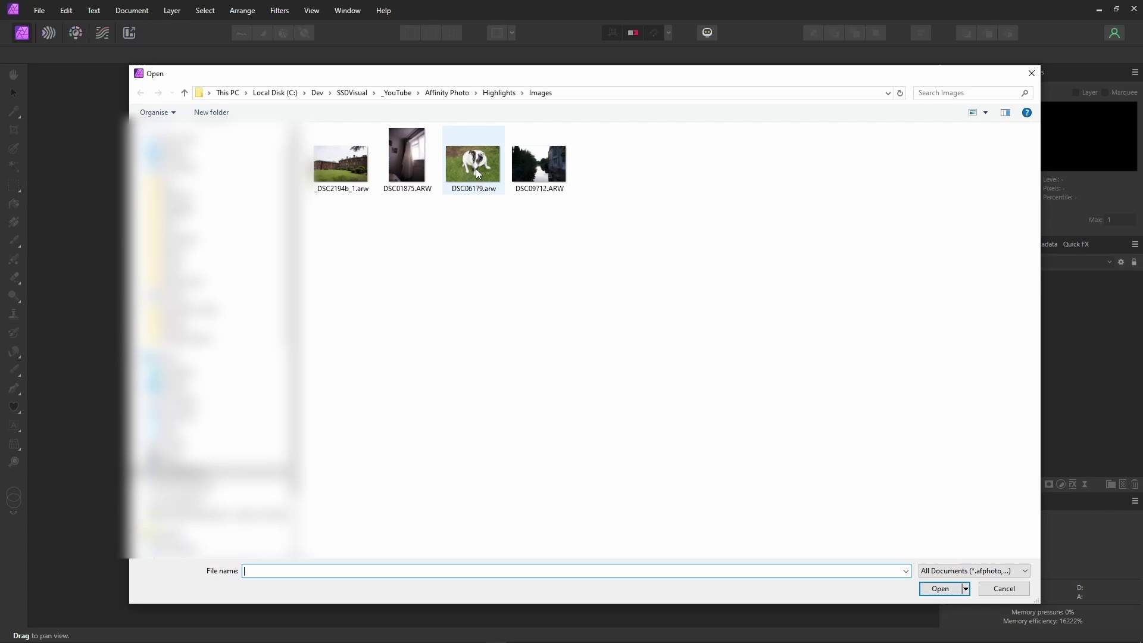
{"action": "double_click", "coordinate": [476, 165]}
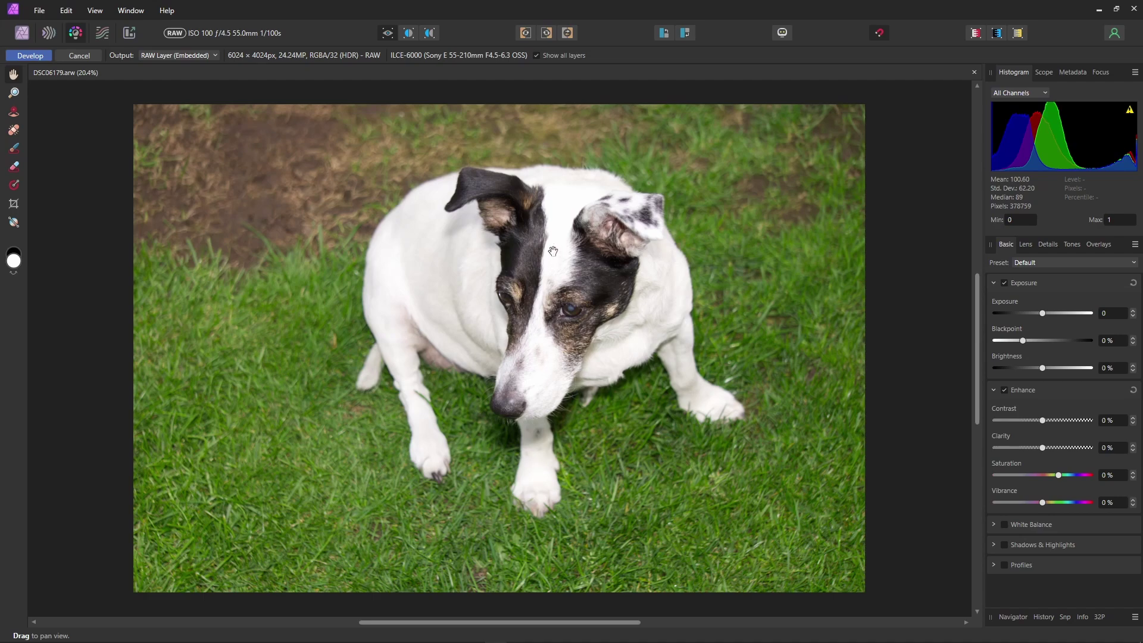
{"action": "scroll", "coordinate": [555, 253], "scroll_direction": "up", "scroll_amount": 8}
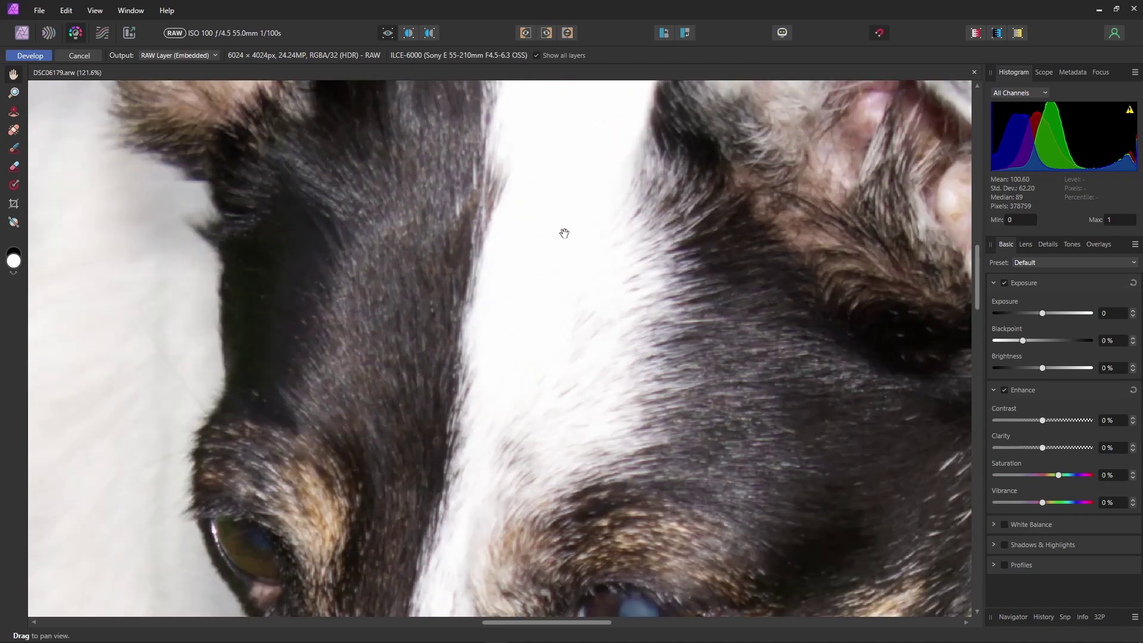
{"action": "left_click_drag", "start_coordinate": [566, 240], "coordinate": [559, 346]}
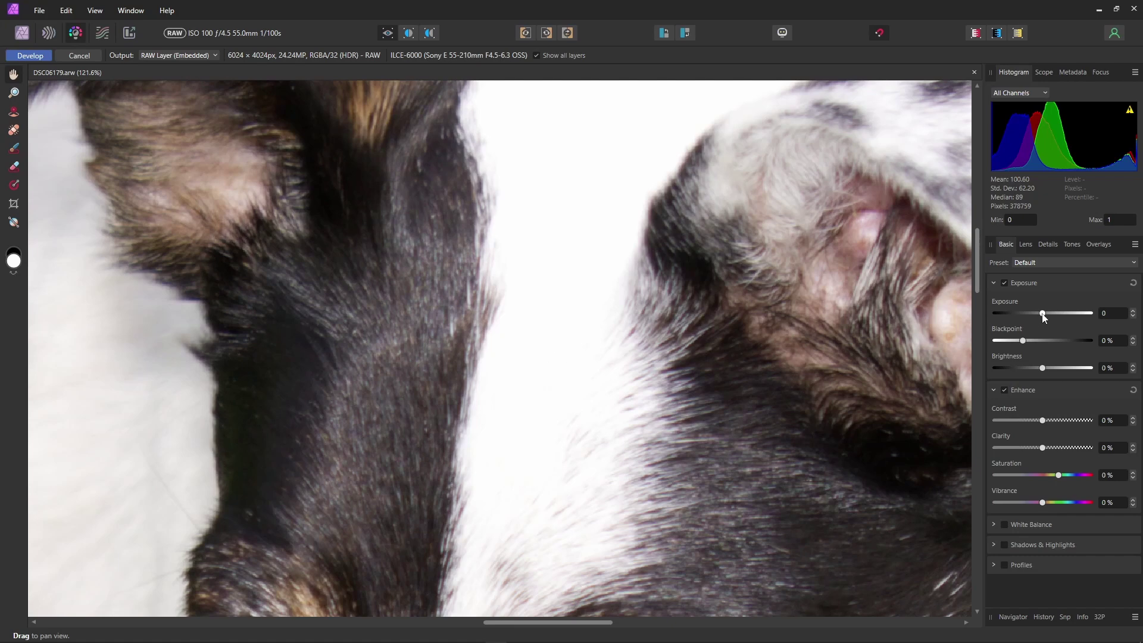
{"action": "left_click_drag", "start_coordinate": [1043, 315], "coordinate": [1023, 316]}
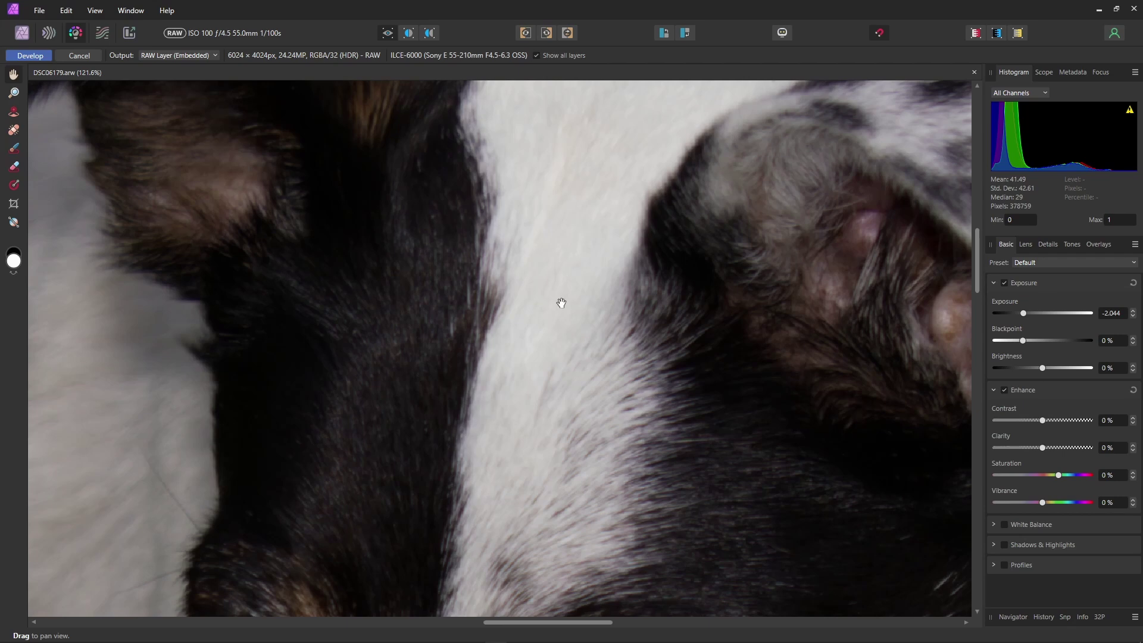
{"action": "double_click", "coordinate": [1024, 313]}
{"action": "key", "text": "ctrl+0"}
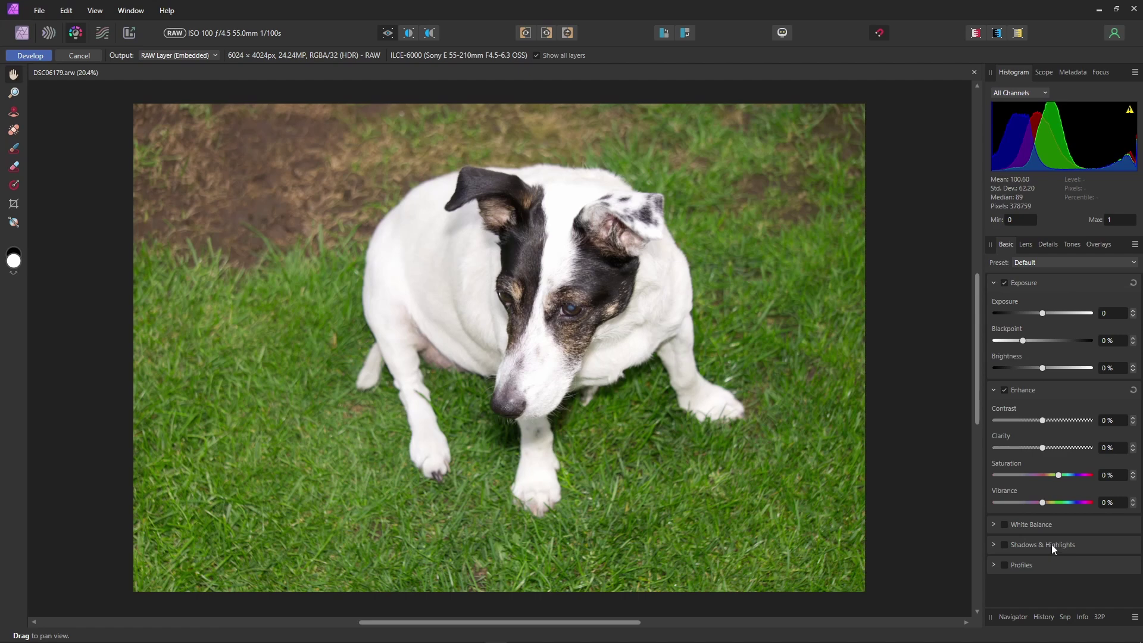
Enable Shadows & Highlights, set Highlights to -93%, and inspect the dog's recovered white fur
{"action": "left_click", "coordinate": [993, 546]}
{"action": "scroll", "coordinate": [1056, 545], "scroll_direction": "down", "scroll_amount": 1}
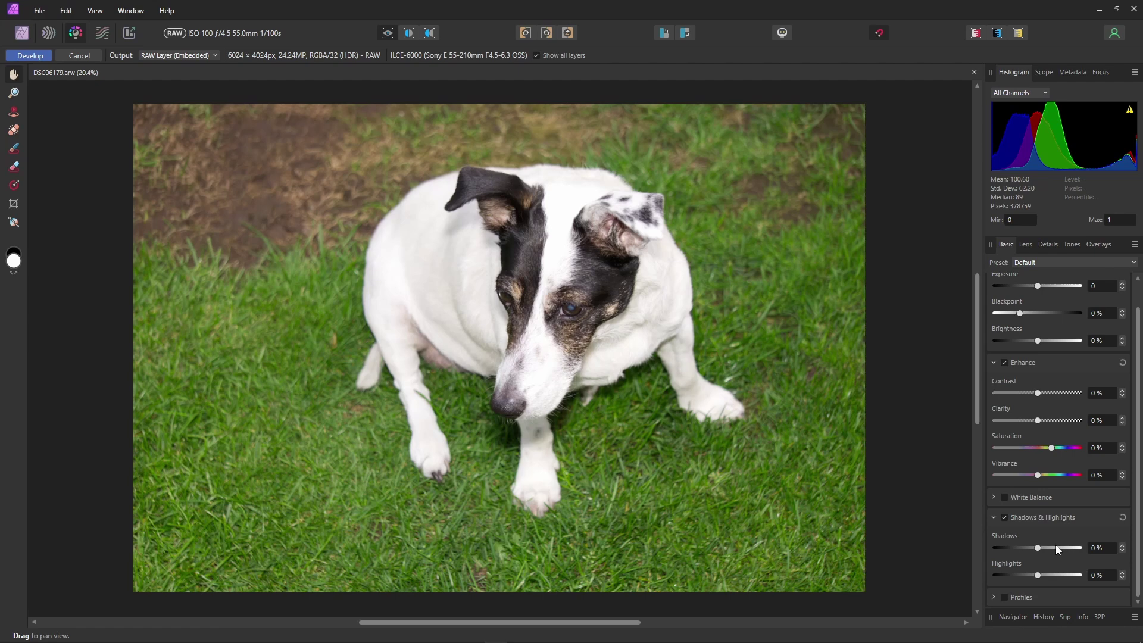
{"action": "left_click_drag", "start_coordinate": [1037, 575], "coordinate": [1000, 575]}
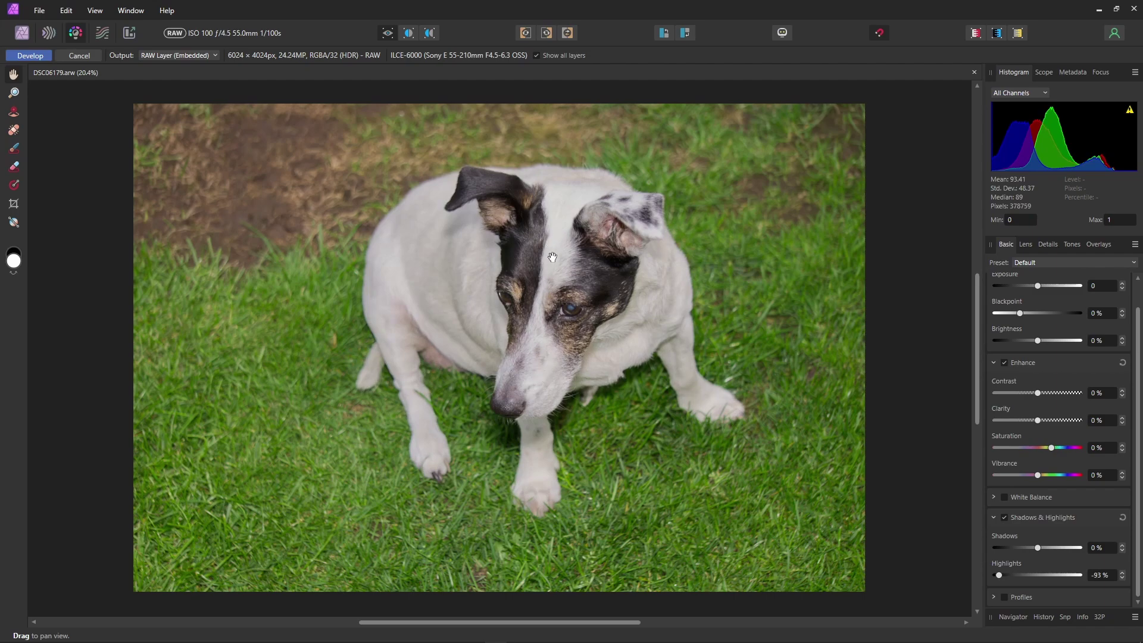
{"action": "scroll", "coordinate": [556, 255], "scroll_direction": "up", "scroll_amount": 10}
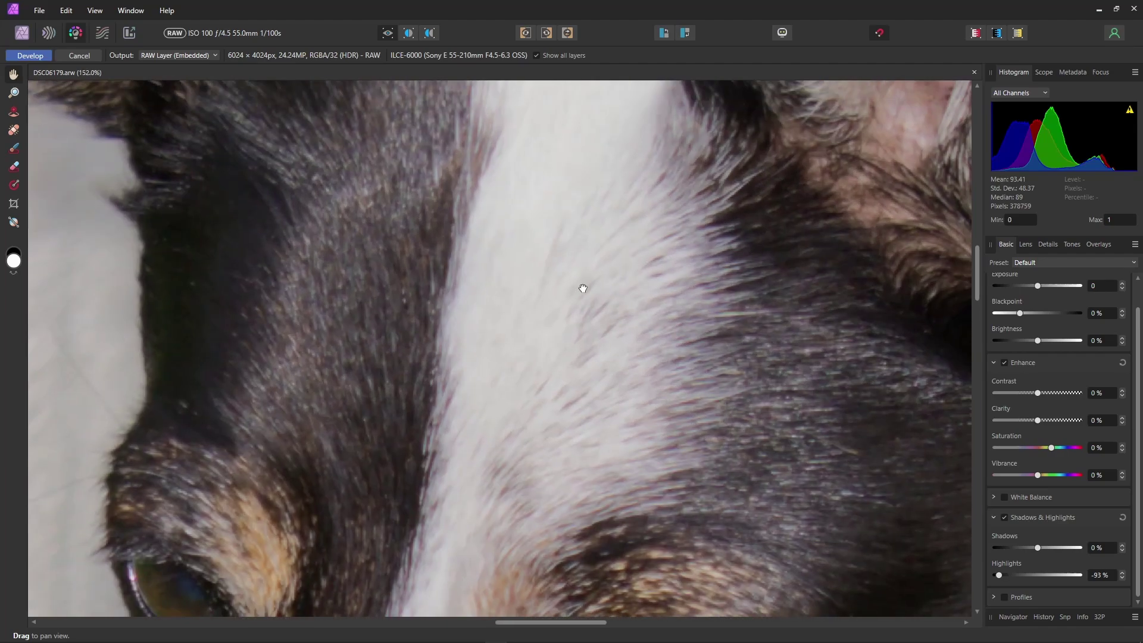
{"action": "left_click_drag", "start_coordinate": [583, 288], "coordinate": [574, 413]}
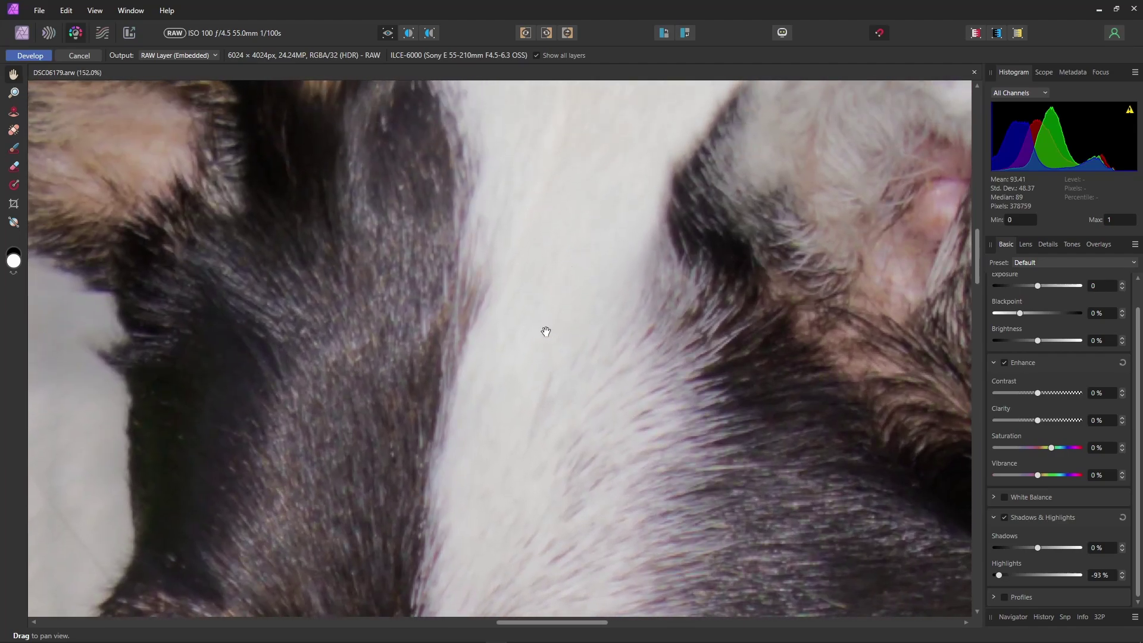
{"action": "left_click_drag", "start_coordinate": [592, 477], "coordinate": [592, 214]}
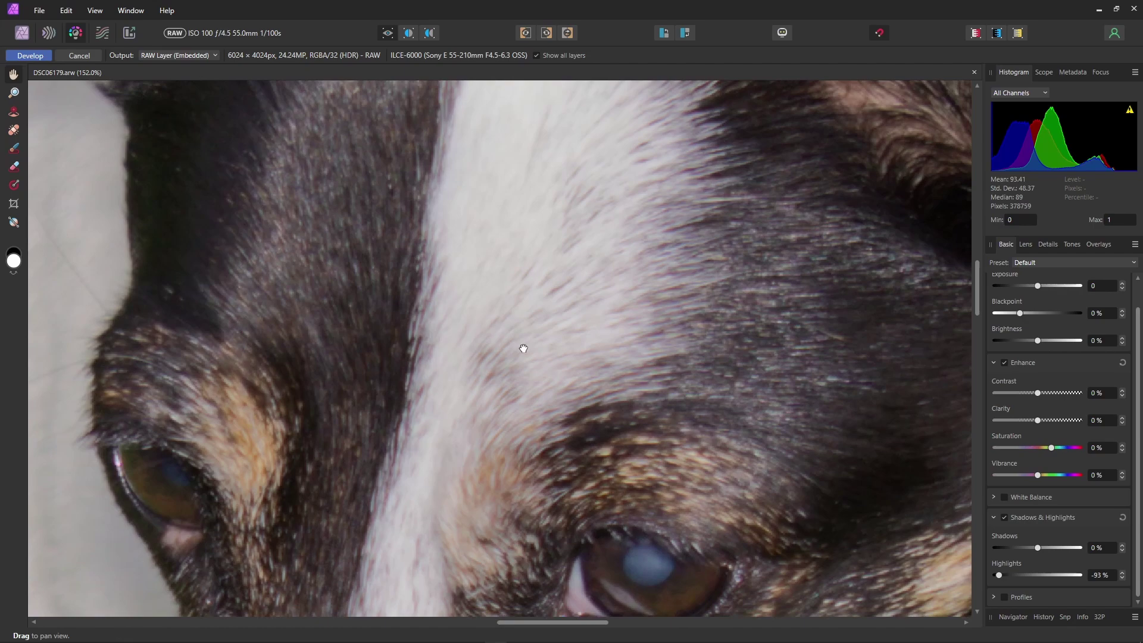
{"action": "left_click_drag", "start_coordinate": [523, 347], "coordinate": [566, 310]}
{"action": "key", "text": "ctrl+0"}
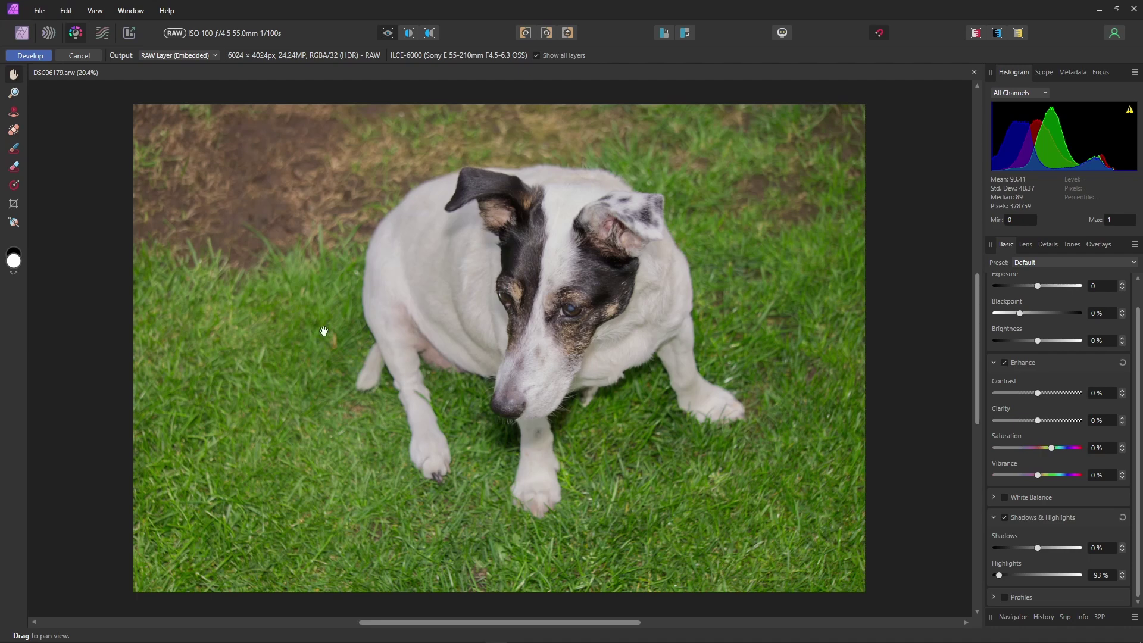
Discard the current RAW develop and reopen DSC06179.arw with default settings
{"action": "left_click", "coordinate": [89, 57]}
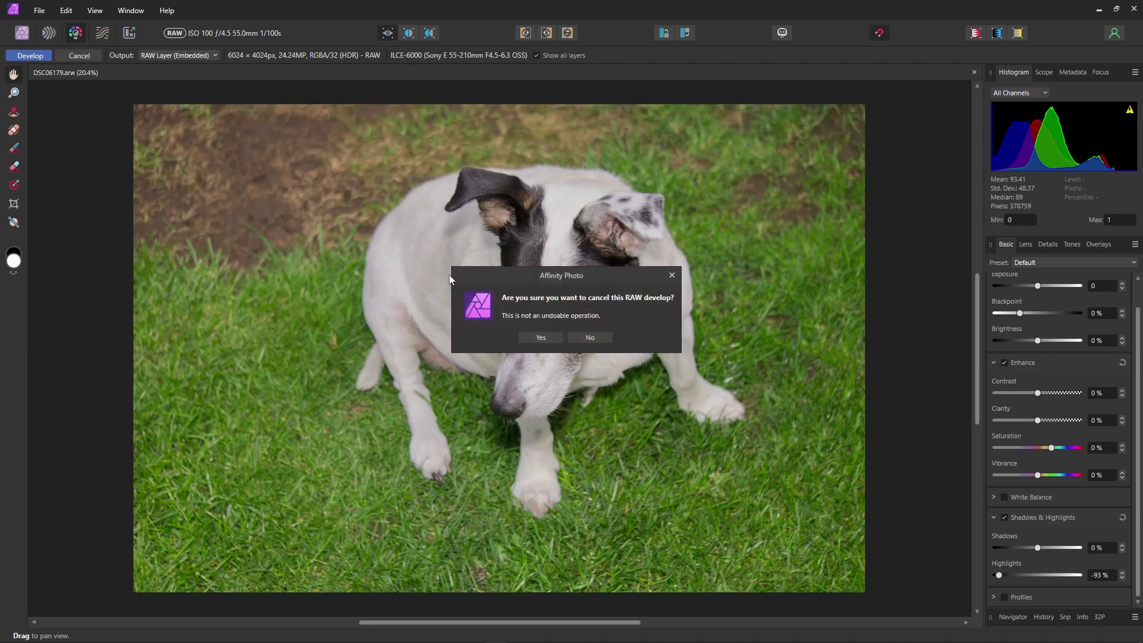
{"action": "left_click", "coordinate": [539, 337]}
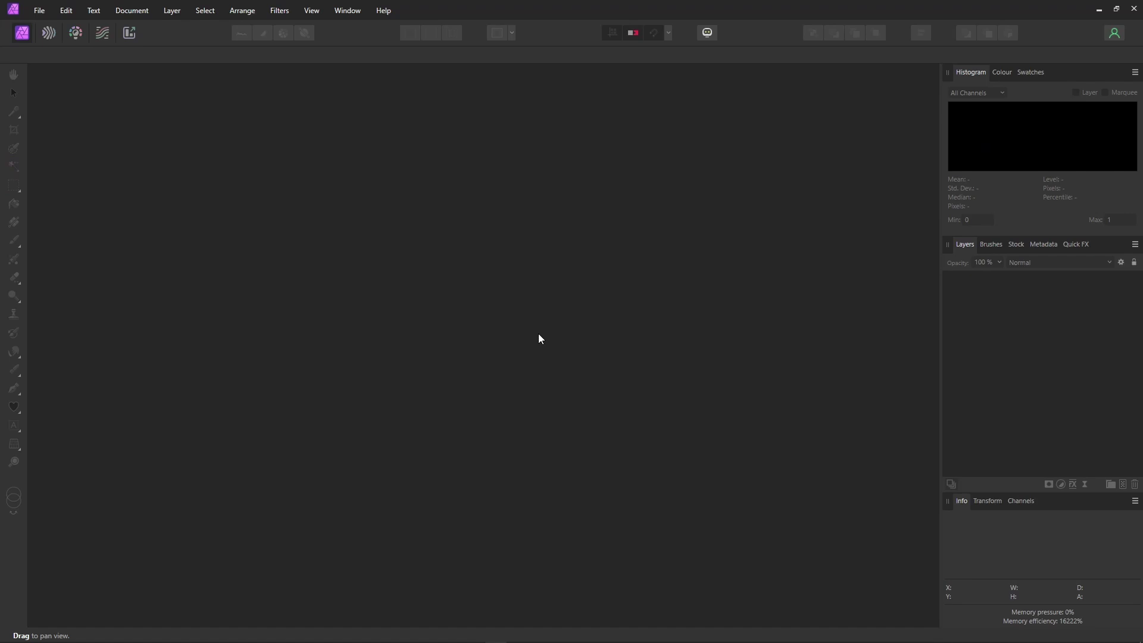
{"action": "left_click", "coordinate": [39, 10]}
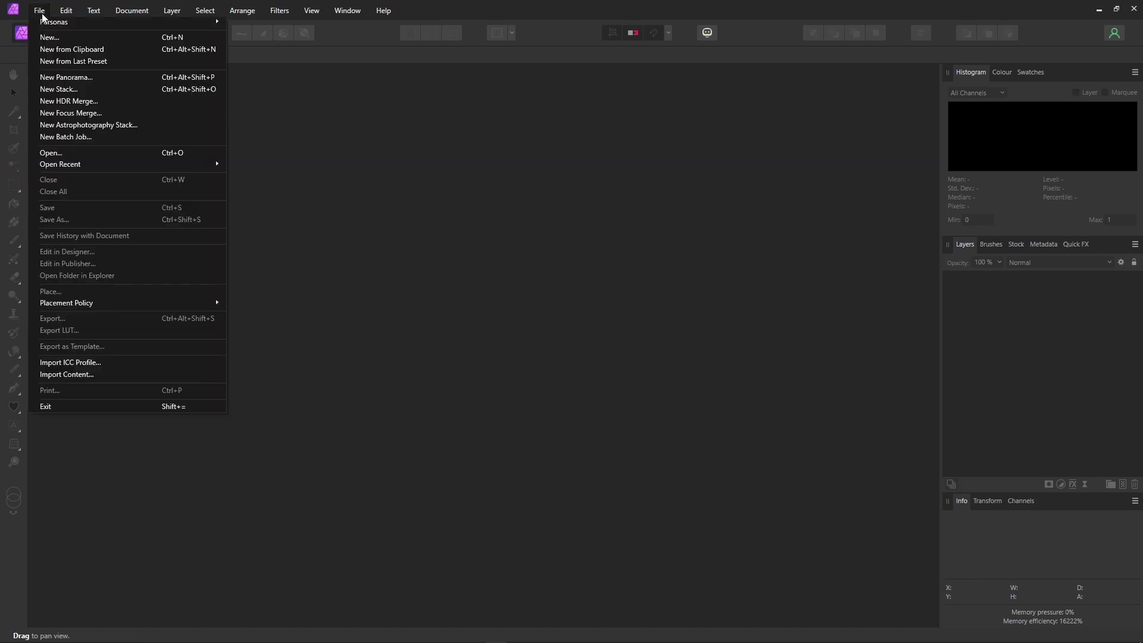
{"action": "left_click", "coordinate": [52, 154]}
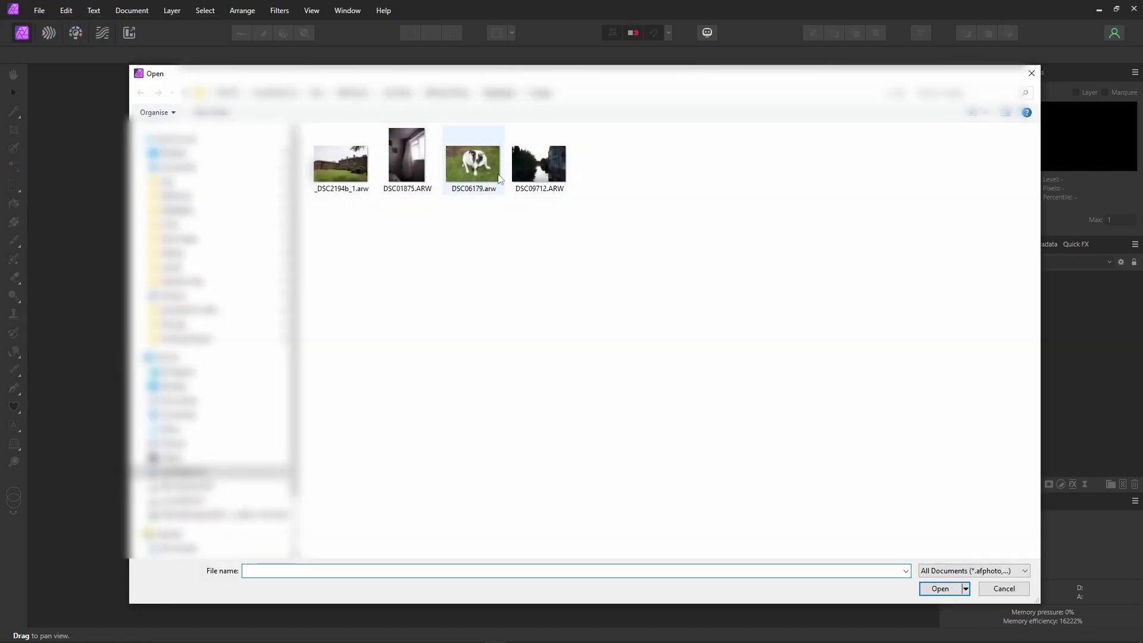
{"action": "double_click", "coordinate": [491, 172]}
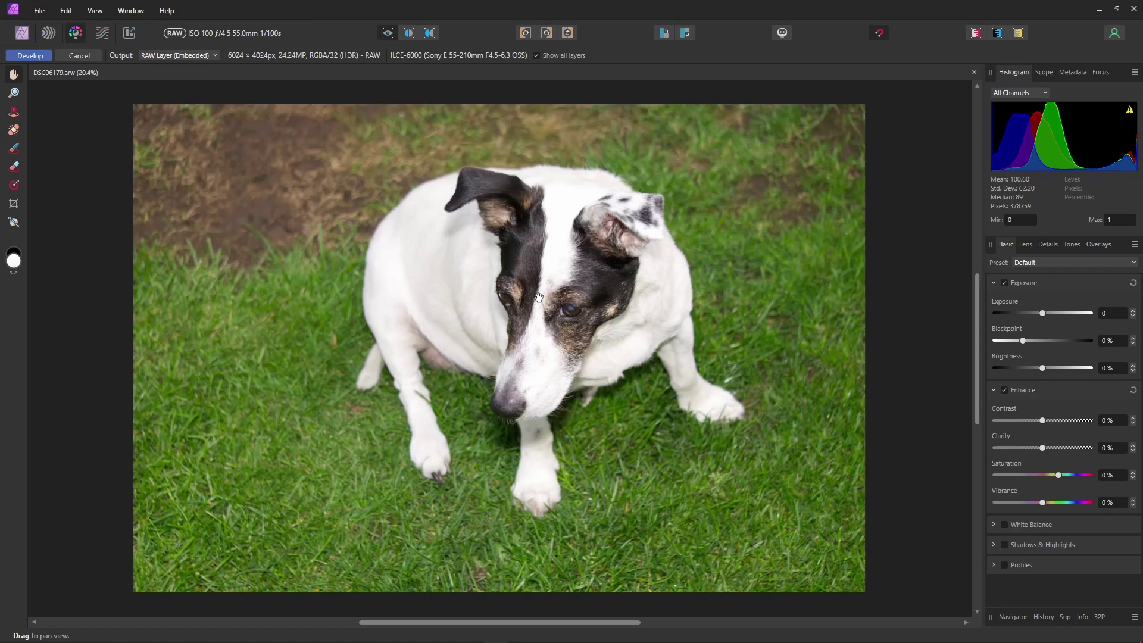
Develop DSC06179.arw into a layer, duplicate it, and reopen the copy's RAW settings
{"action": "left_click", "coordinate": [30, 56]}
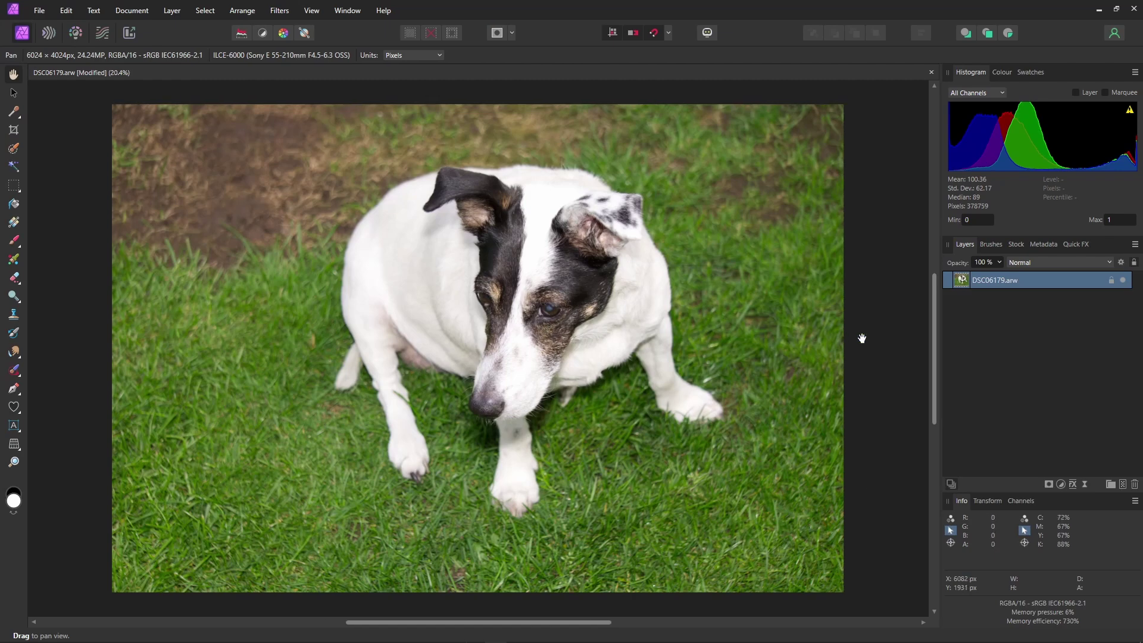
{"action": "right_click", "coordinate": [964, 280]}
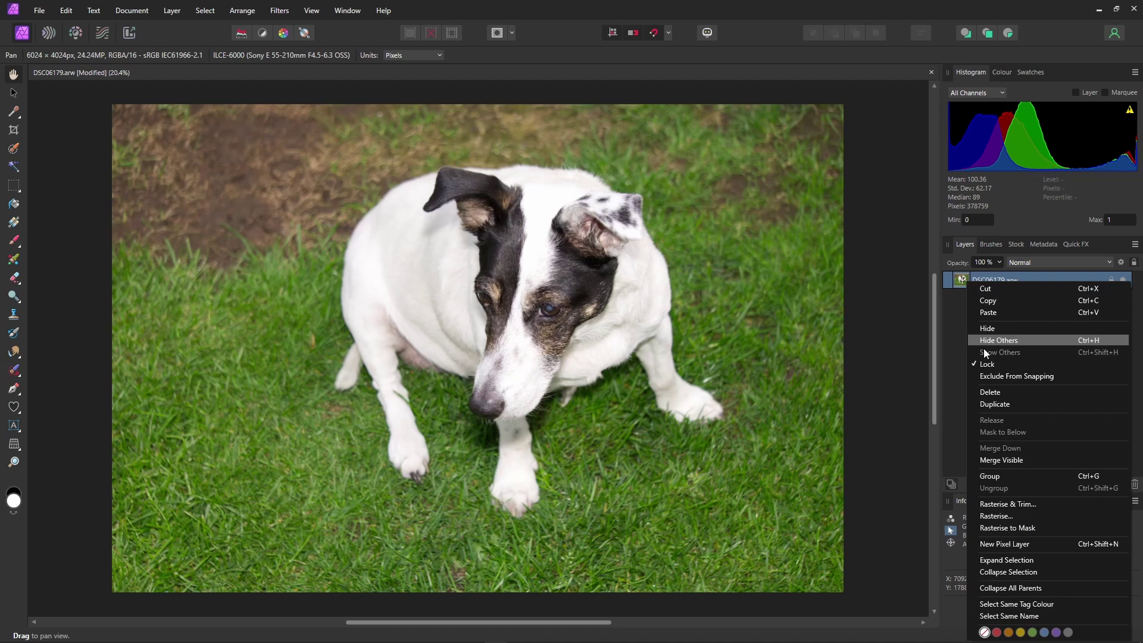
{"action": "left_click", "coordinate": [1004, 405]}
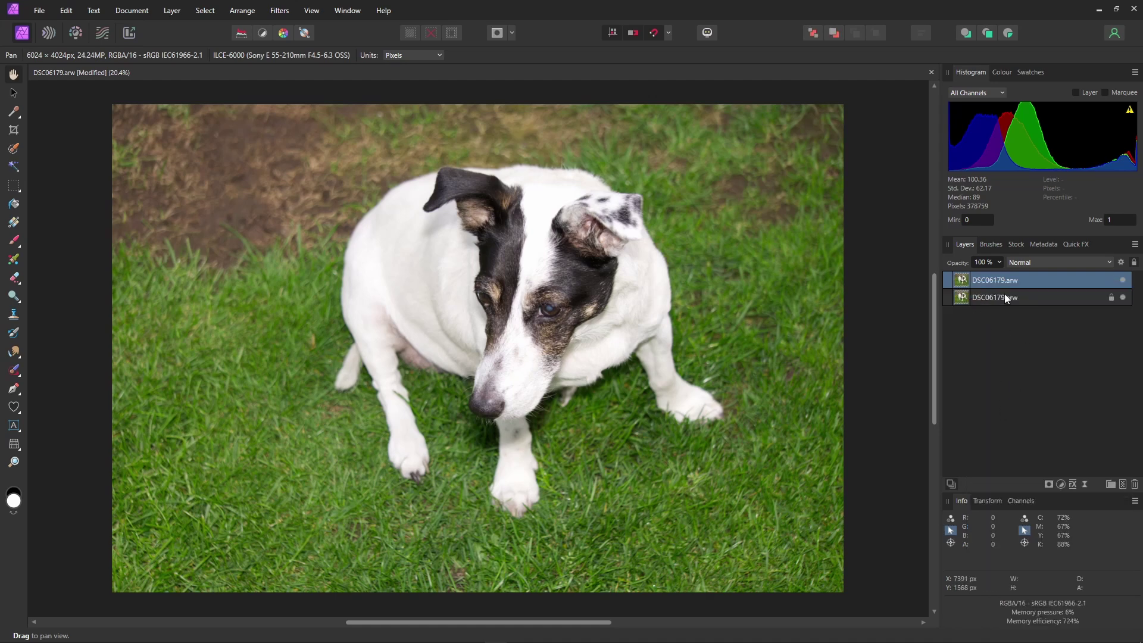
{"action": "double_click", "coordinate": [963, 281]}
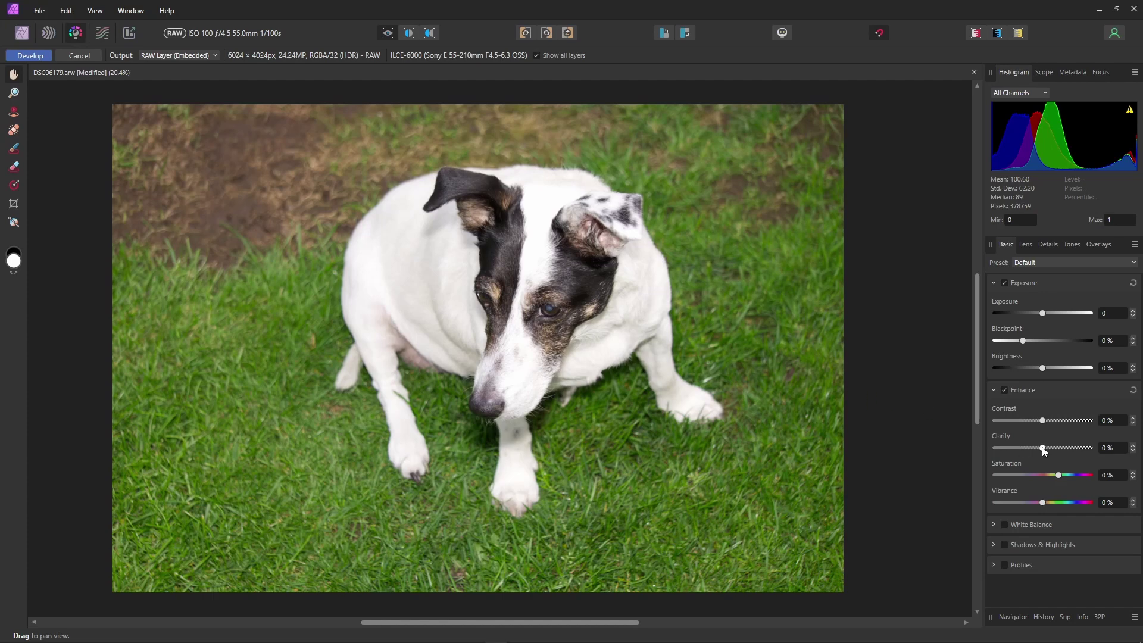
Give the duplicate dog layer Clarity 100% and Exposure -1.5
{"action": "left_click_drag", "start_coordinate": [1077, 447], "coordinate": [1094, 447]}
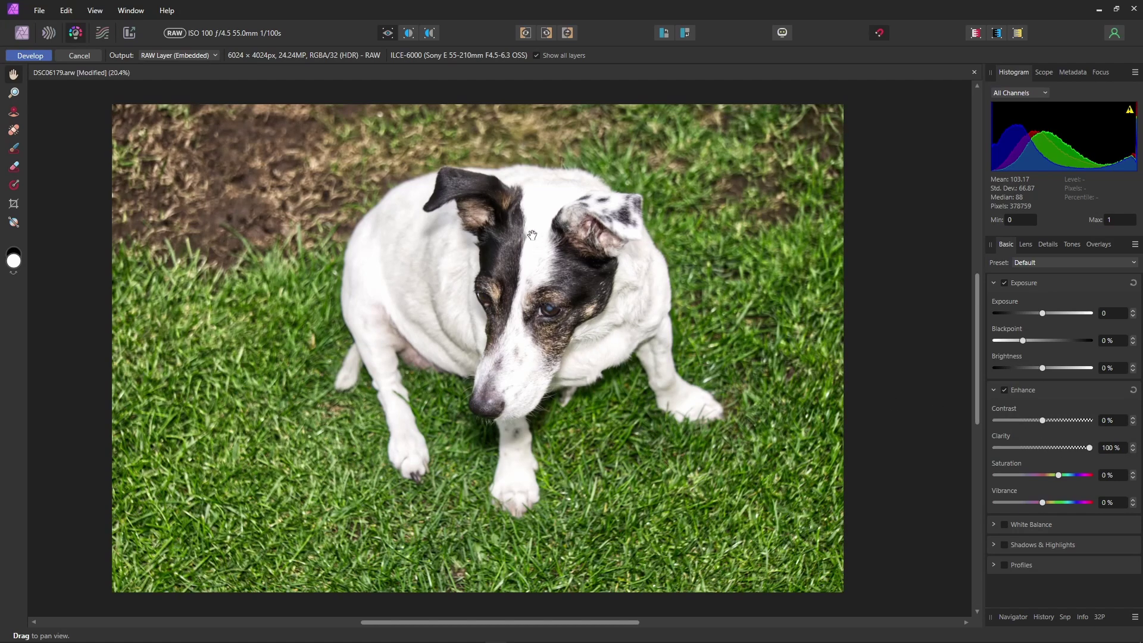
{"action": "scroll", "coordinate": [534, 233], "scroll_direction": "up", "scroll_amount": 5}
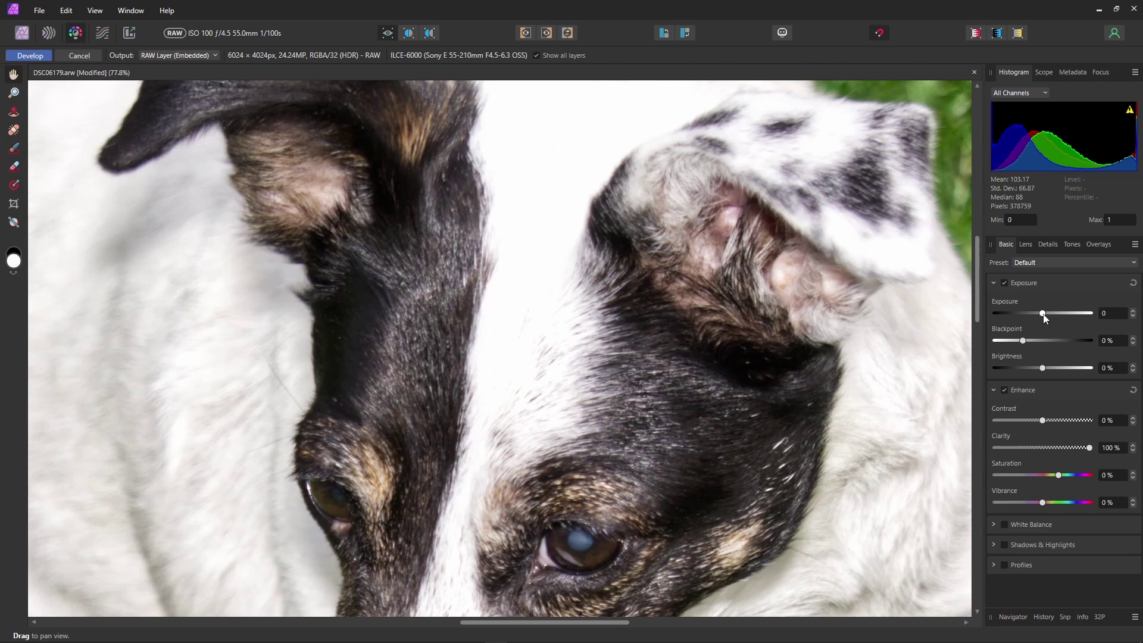
{"action": "left_click_drag", "start_coordinate": [1042, 314], "coordinate": [1030, 316]}
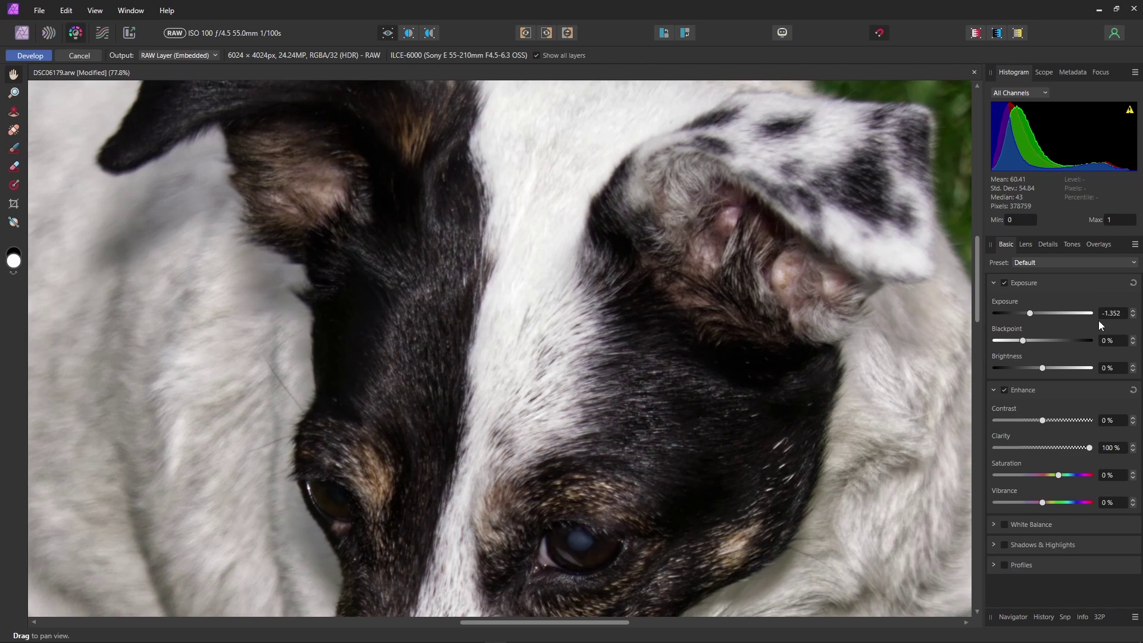
{"action": "left_click", "coordinate": [1132, 316]}
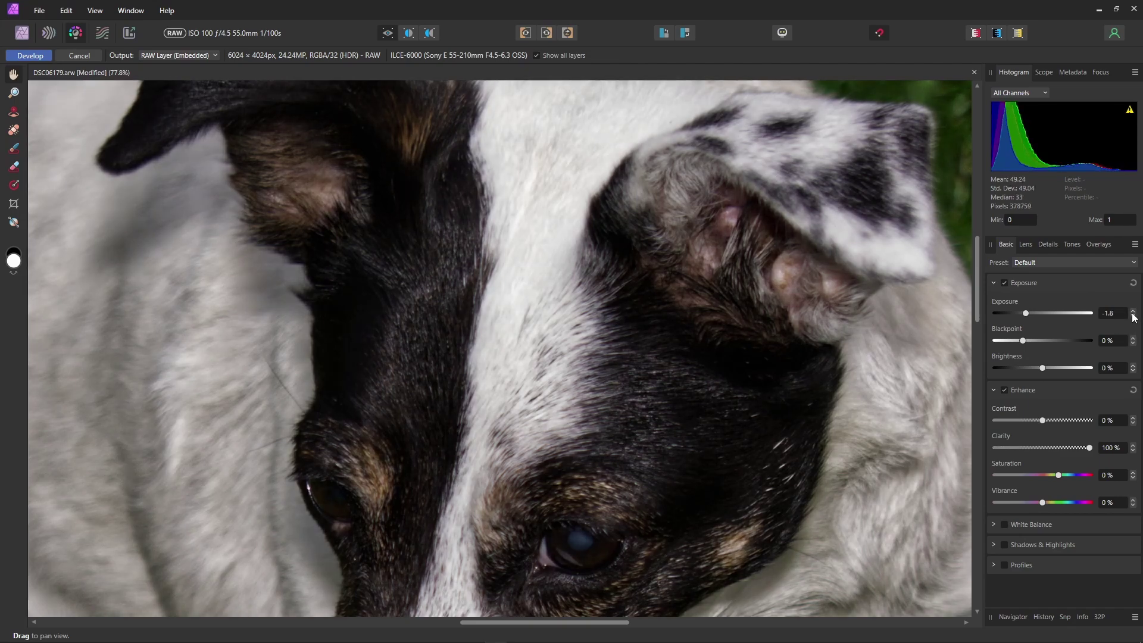
{"action": "left_click", "coordinate": [1132, 311]}
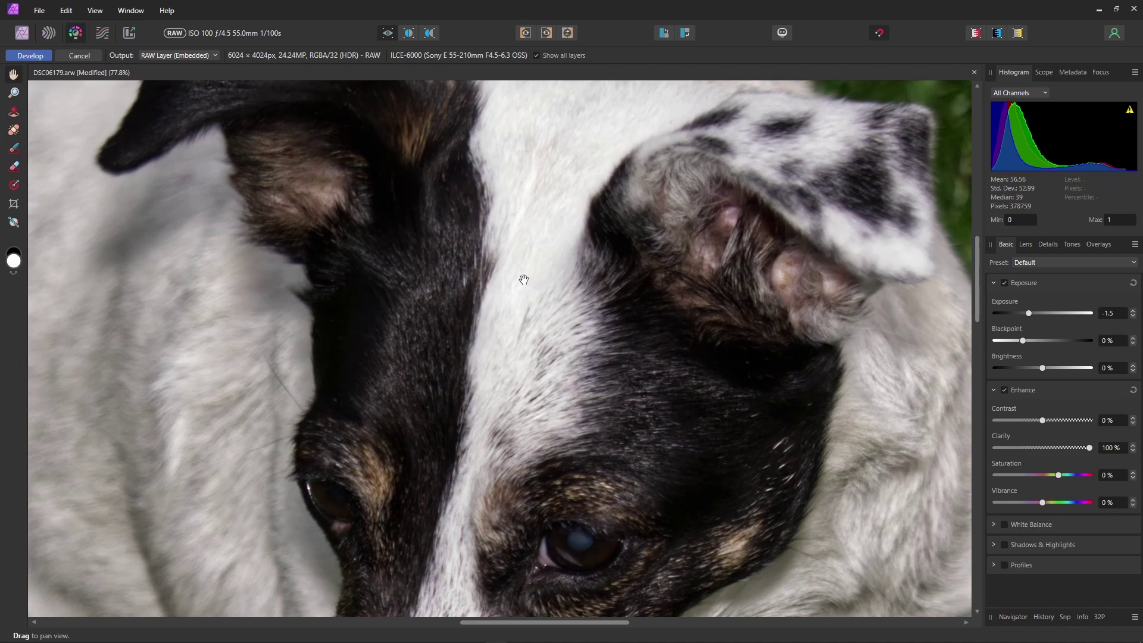
{"action": "key", "text": "ctrl+0"}
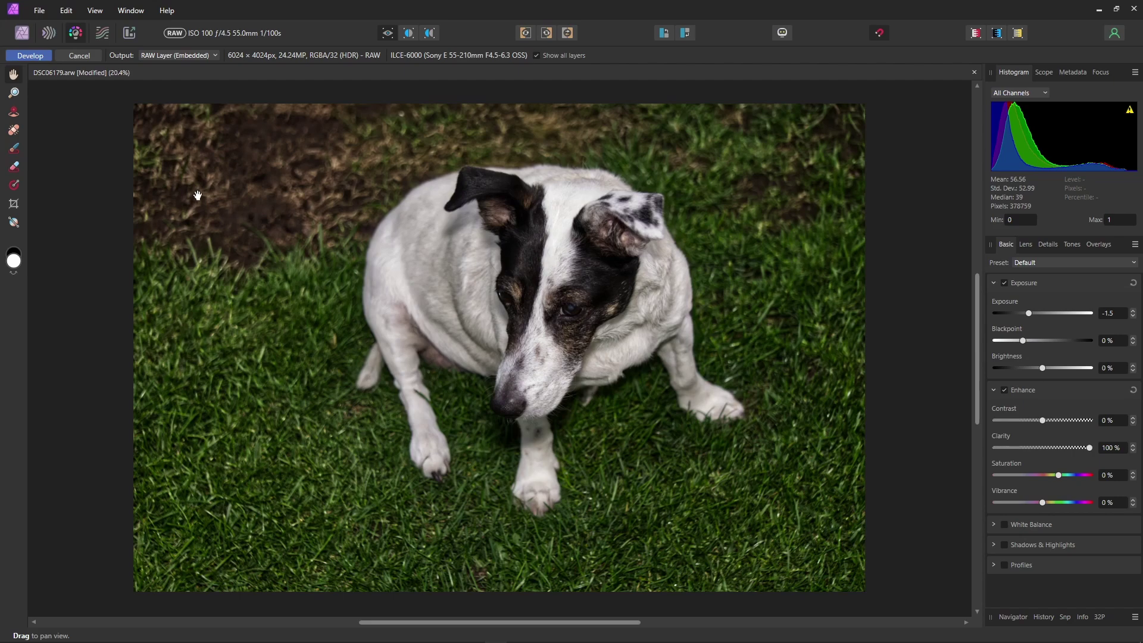
Apply the develop to the top dog layer and open its Blend Options, moved to the upper right
{"action": "left_click", "coordinate": [29, 55]}
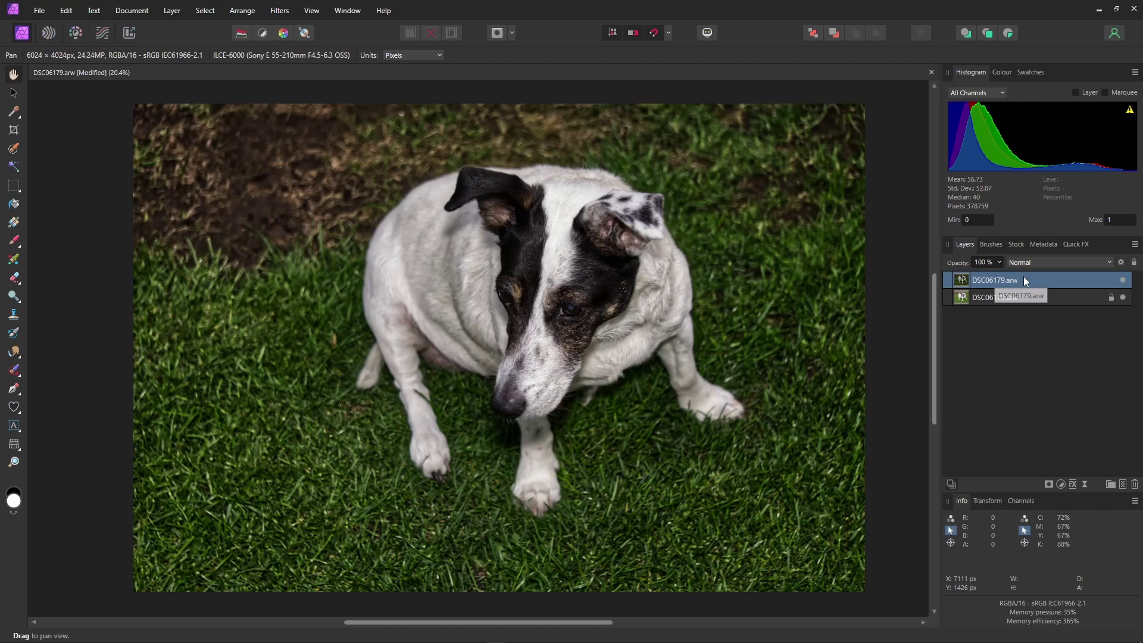
{"action": "left_click", "coordinate": [1120, 262]}
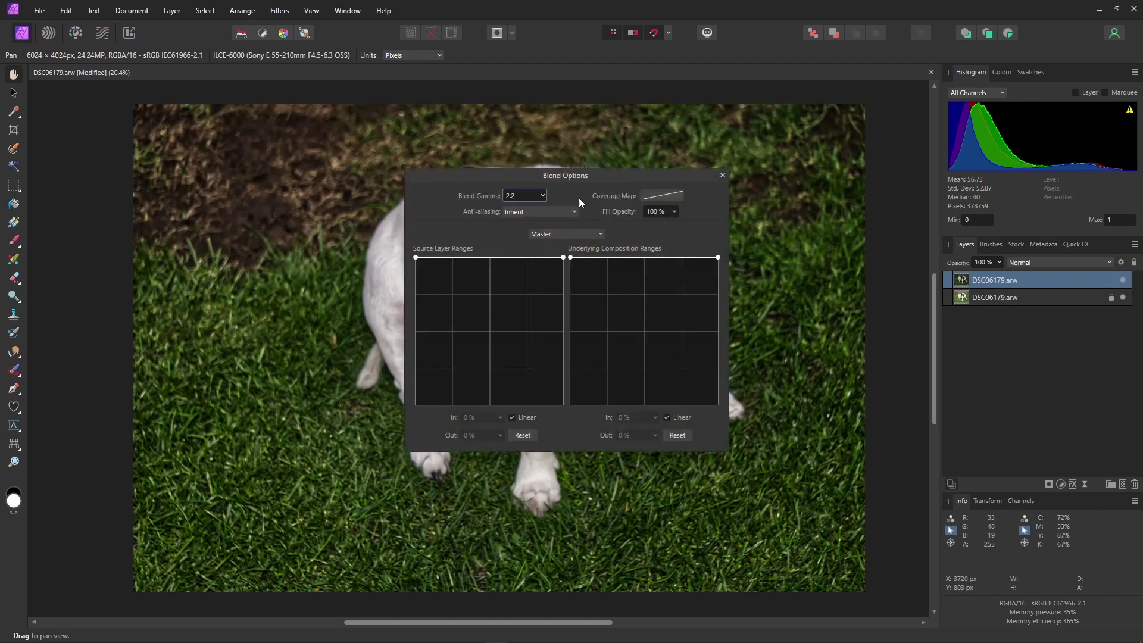
{"action": "left_click_drag", "start_coordinate": [551, 174], "coordinate": [905, 68]}
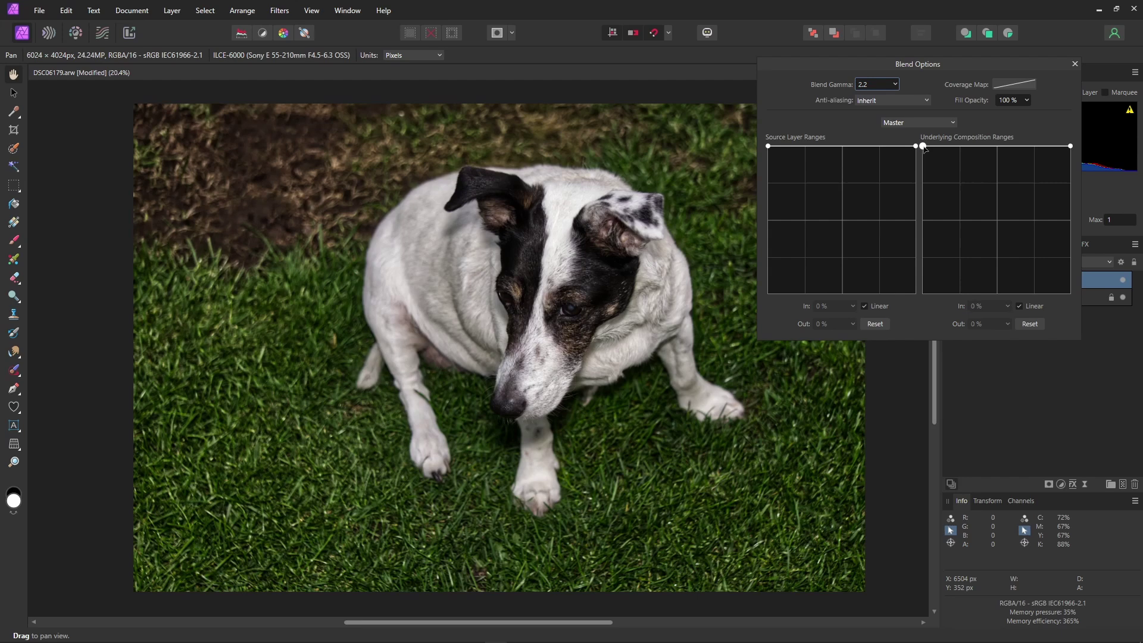
Start the Underlying Composition range at about 25% In so only brighter tones get darkened
{"action": "left_click_drag", "start_coordinate": [922, 147], "coordinate": [902, 298]}
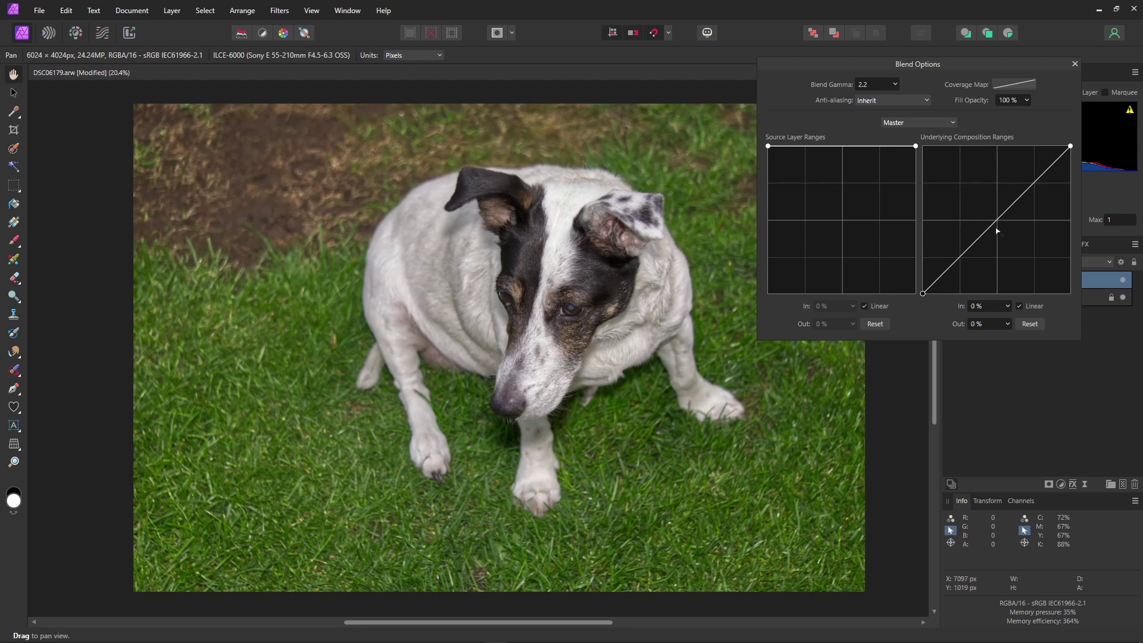
{"action": "left_click_drag", "start_coordinate": [923, 294], "coordinate": [965, 295]}
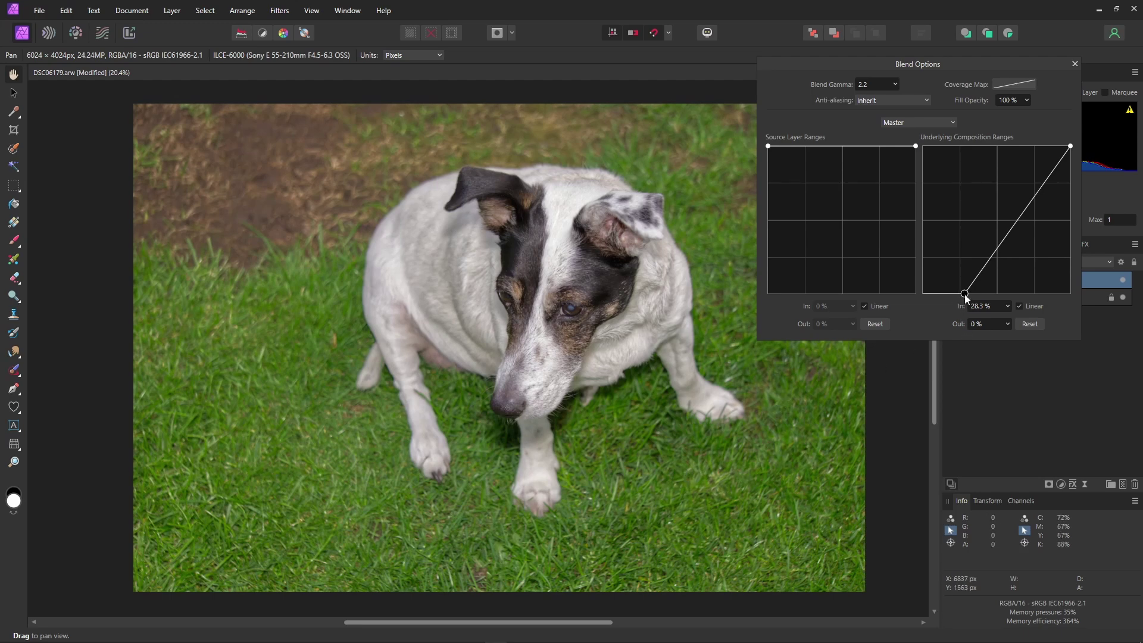
{"action": "left_click_drag", "start_coordinate": [965, 296], "coordinate": [960, 298]}
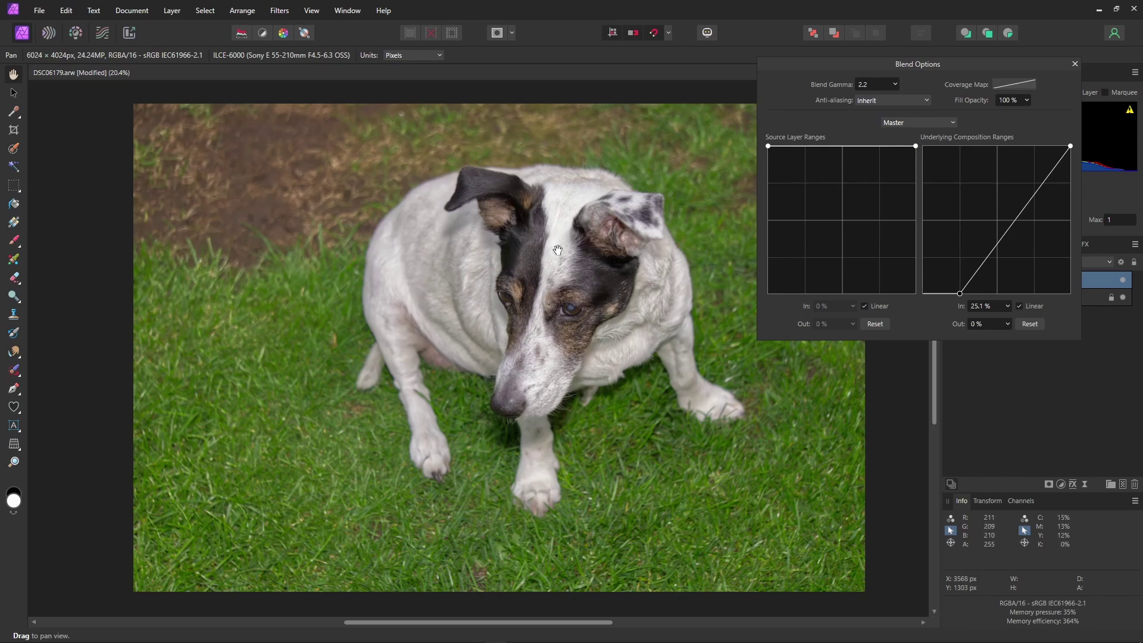
{"action": "scroll", "coordinate": [556, 229], "scroll_direction": "up", "scroll_amount": 5}
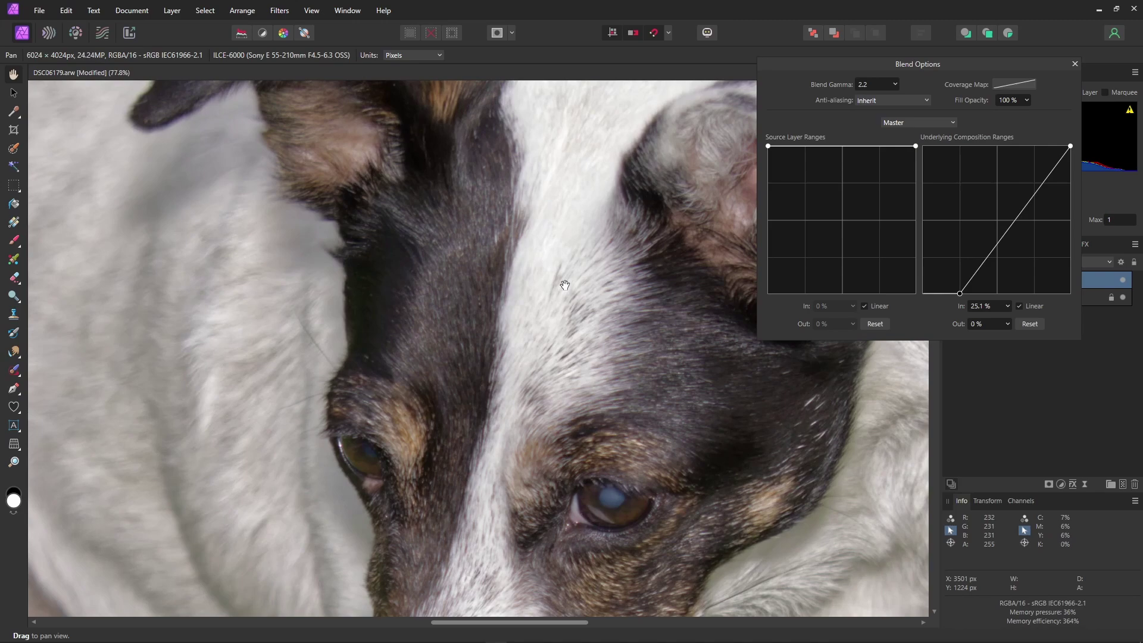
{"action": "scroll", "coordinate": [563, 285], "scroll_direction": "down", "scroll_amount": 3}
{"action": "scroll", "coordinate": [565, 287], "scroll_direction": "down", "scroll_amount": 3}
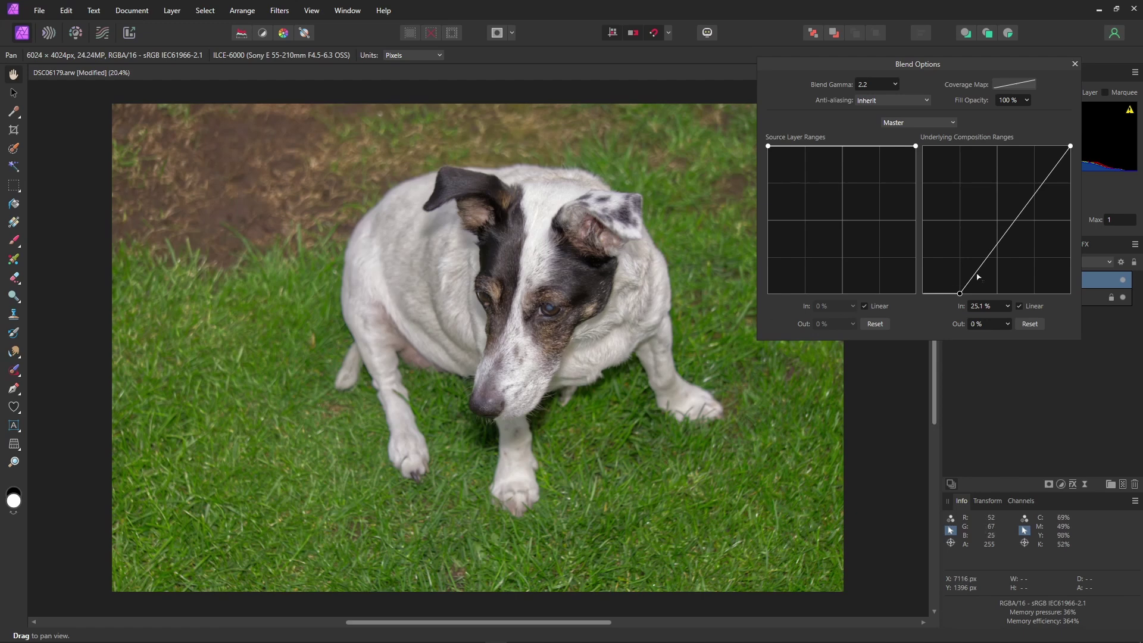
Turn off Linear and add lower and upper curve points, the upper near 92% in, 94% out
{"action": "left_click_drag", "start_coordinate": [974, 277], "coordinate": [976, 285]}
{"action": "left_click", "coordinate": [1020, 306]}
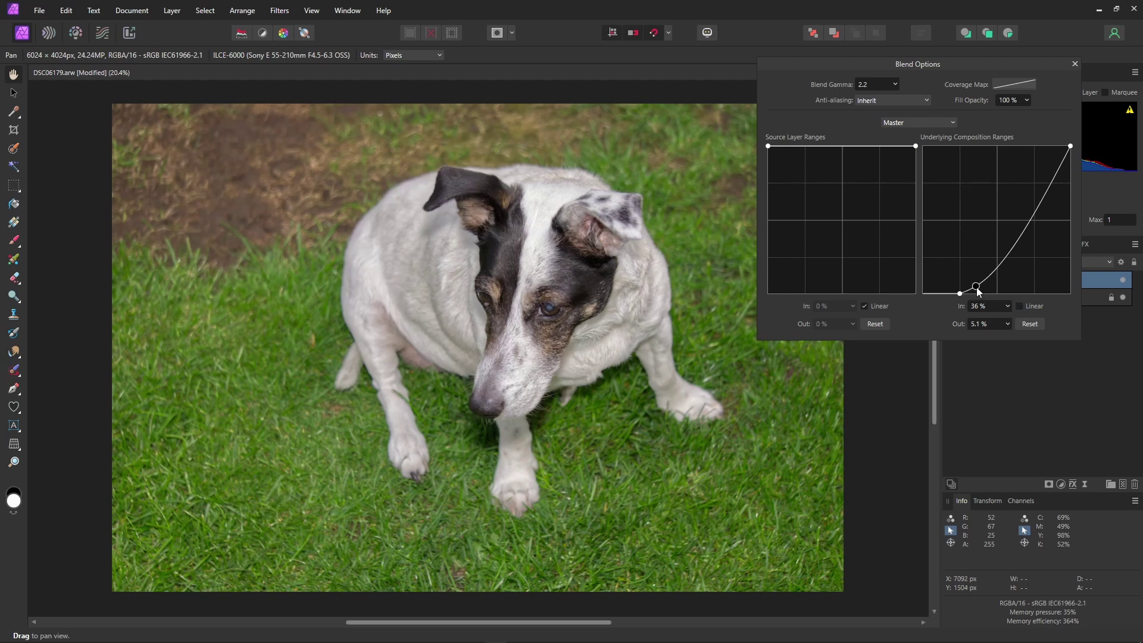
{"action": "left_click_drag", "start_coordinate": [975, 286], "coordinate": [978, 291]}
{"action": "left_click_drag", "start_coordinate": [1061, 165], "coordinate": [1060, 155]}
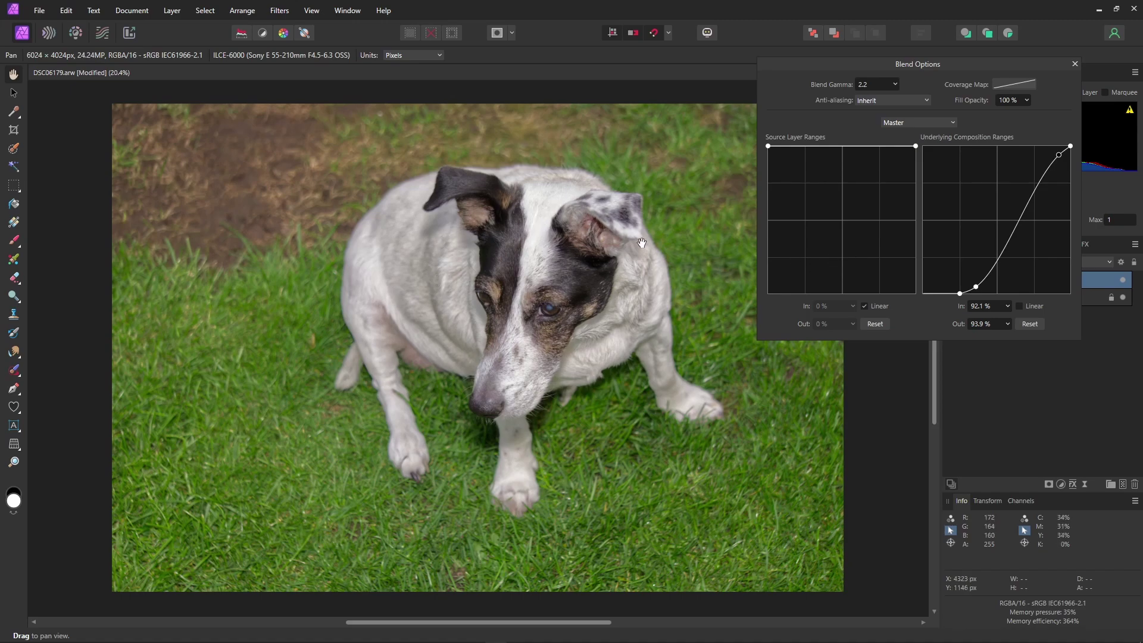
{"action": "scroll", "coordinate": [536, 249], "scroll_direction": "up", "scroll_amount": 3}
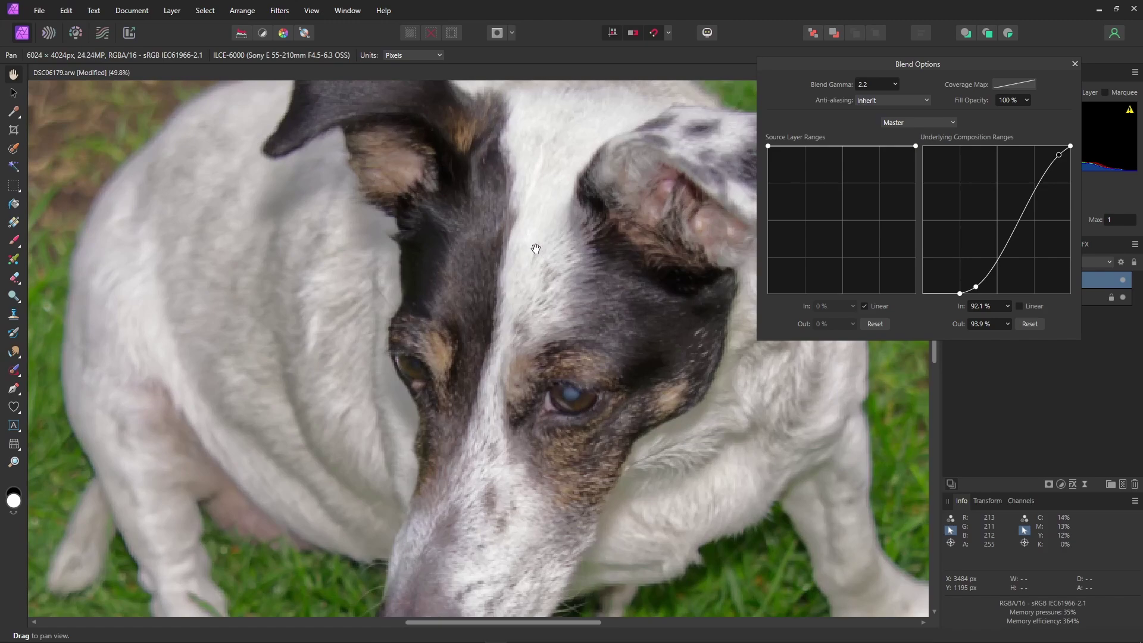
{"action": "scroll", "coordinate": [536, 249], "scroll_direction": "up", "scroll_amount": 1}
{"action": "scroll", "coordinate": [578, 284], "scroll_direction": "up", "scroll_amount": 1}
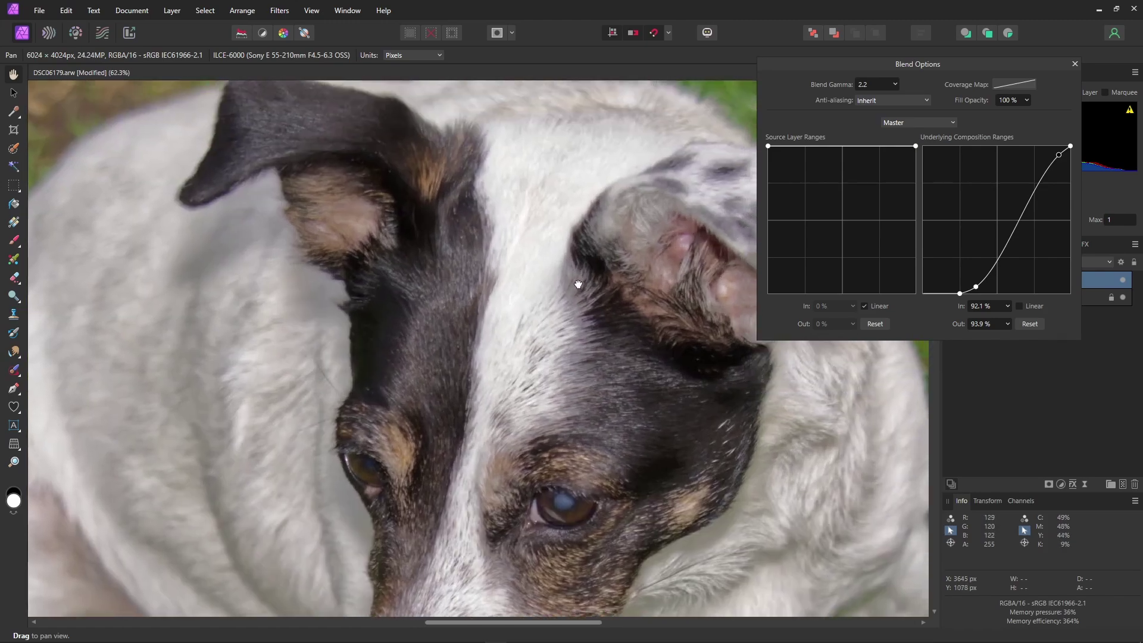
{"action": "left_click_drag", "start_coordinate": [578, 284], "coordinate": [566, 216]}
{"action": "mouse_move", "coordinate": [561, 306]}
{"action": "left_mouse_down"}
{"action": "mouse_move", "coordinate": [578, 242]}
{"action": "mouse_move", "coordinate": [566, 289]}
{"action": "left_mouse_up"}
{"action": "scroll", "coordinate": [578, 242], "scroll_direction": "down", "scroll_amount": 3}
{"action": "scroll", "coordinate": [566, 289], "scroll_direction": "down", "scroll_amount": 1}
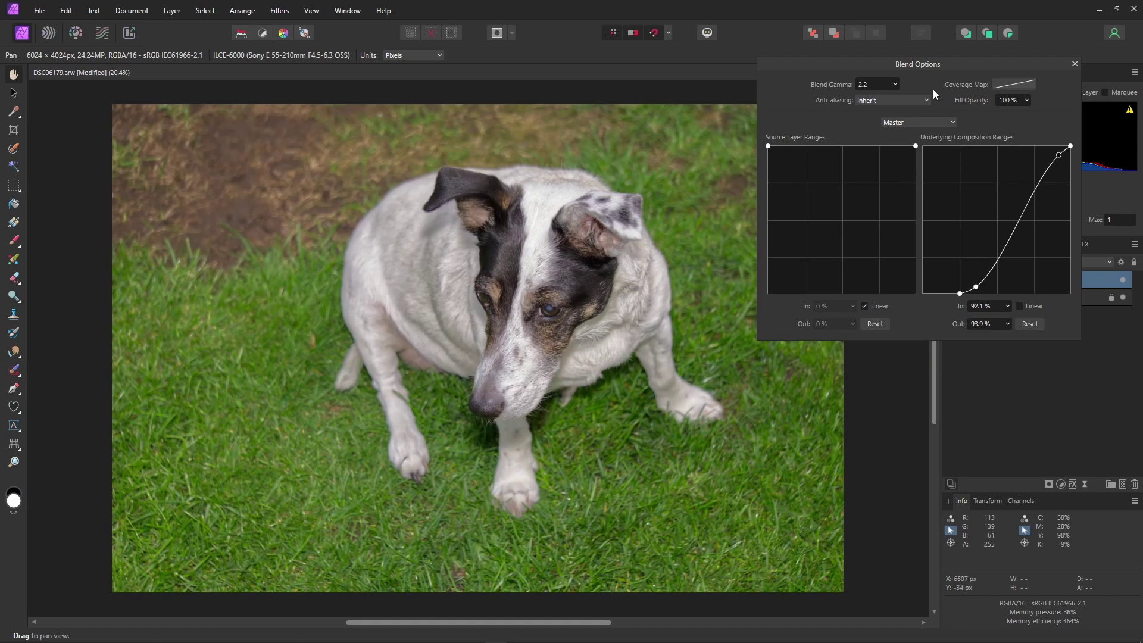
Close Blend Options, reopen the top dog layer's RAW settings, and lower Clarity to about 64%
{"action": "left_click", "coordinate": [1075, 64]}
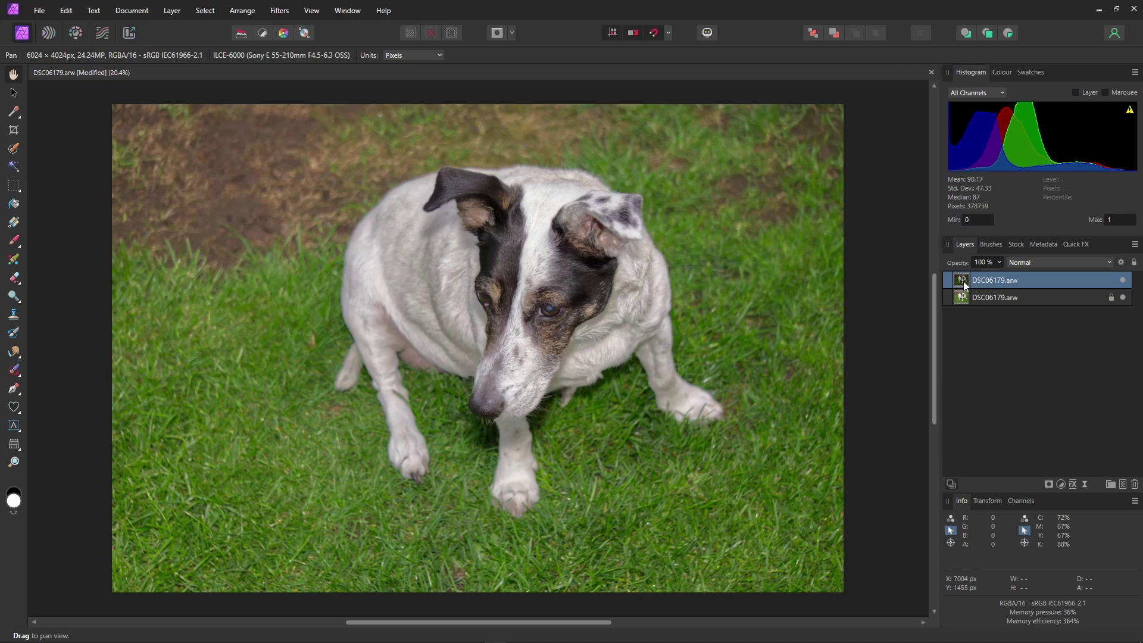
{"action": "double_click", "coordinate": [961, 280]}
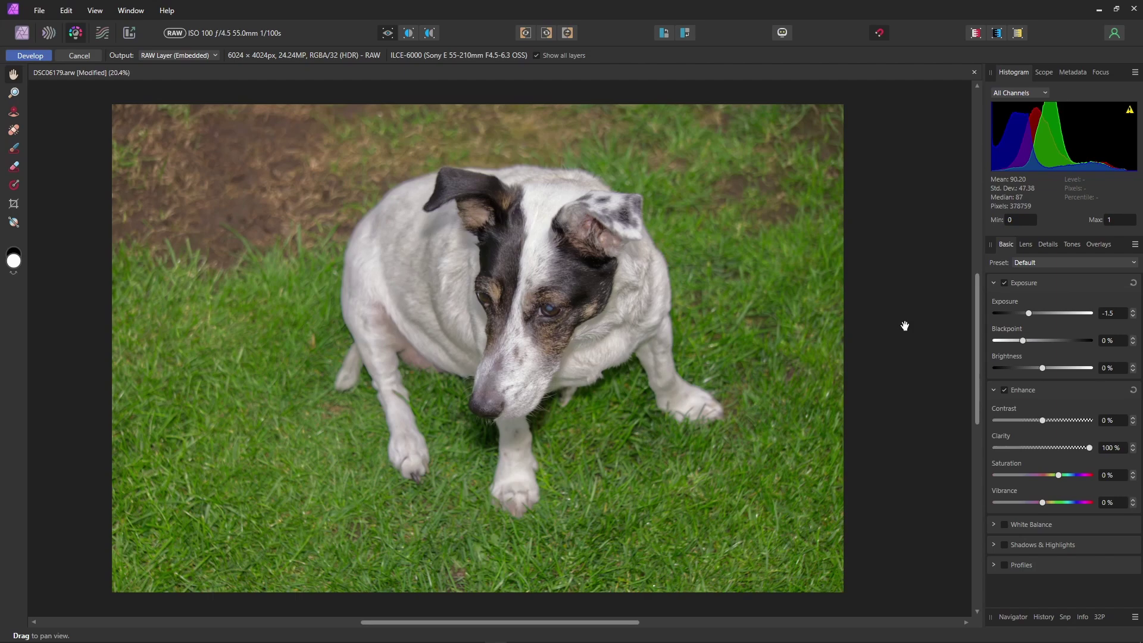
{"action": "scroll", "coordinate": [532, 240], "scroll_direction": "up", "scroll_amount": 3}
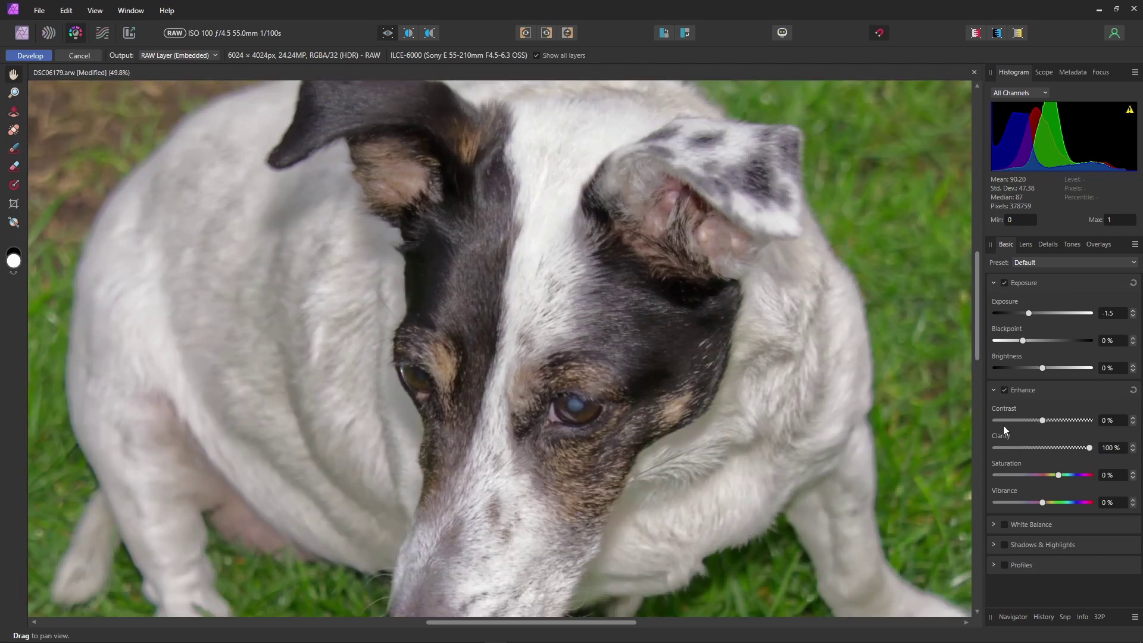
{"action": "left_click_drag", "start_coordinate": [1091, 452], "coordinate": [1024, 452]}
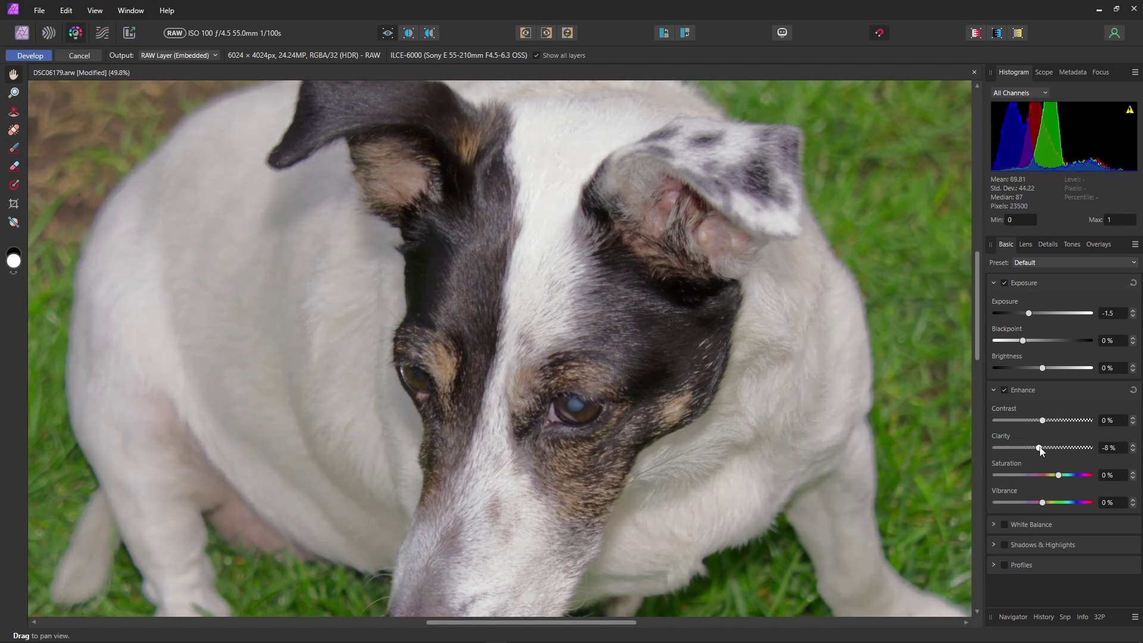
{"action": "left_click_drag", "start_coordinate": [1041, 450], "coordinate": [1074, 450]}
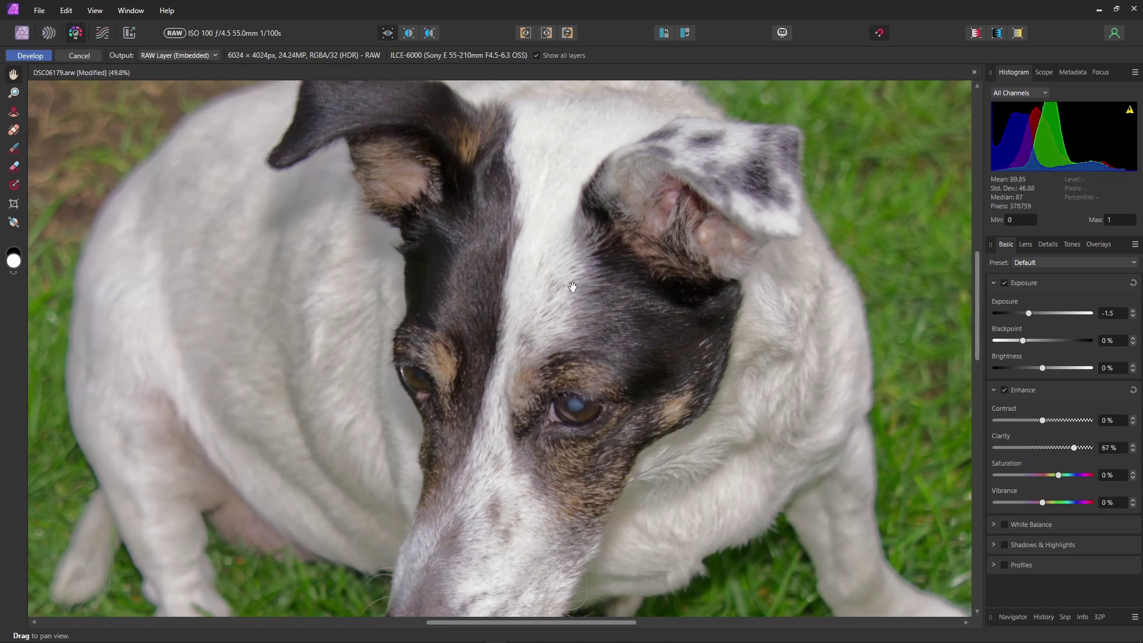
{"action": "scroll", "coordinate": [573, 287], "scroll_direction": "down", "scroll_amount": 5}
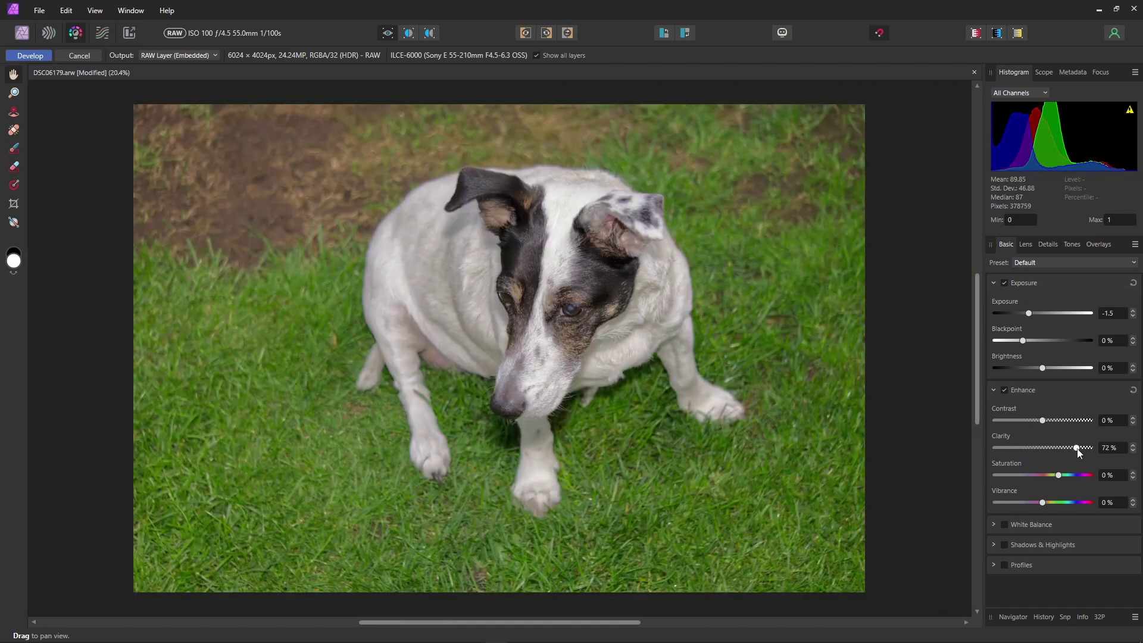
{"action": "mouse_move", "coordinate": [1077, 450]}
{"action": "left_mouse_down"}
{"action": "mouse_move", "coordinate": [1102, 450]}
{"action": "mouse_move", "coordinate": [1076, 451]}
{"action": "left_mouse_up"}
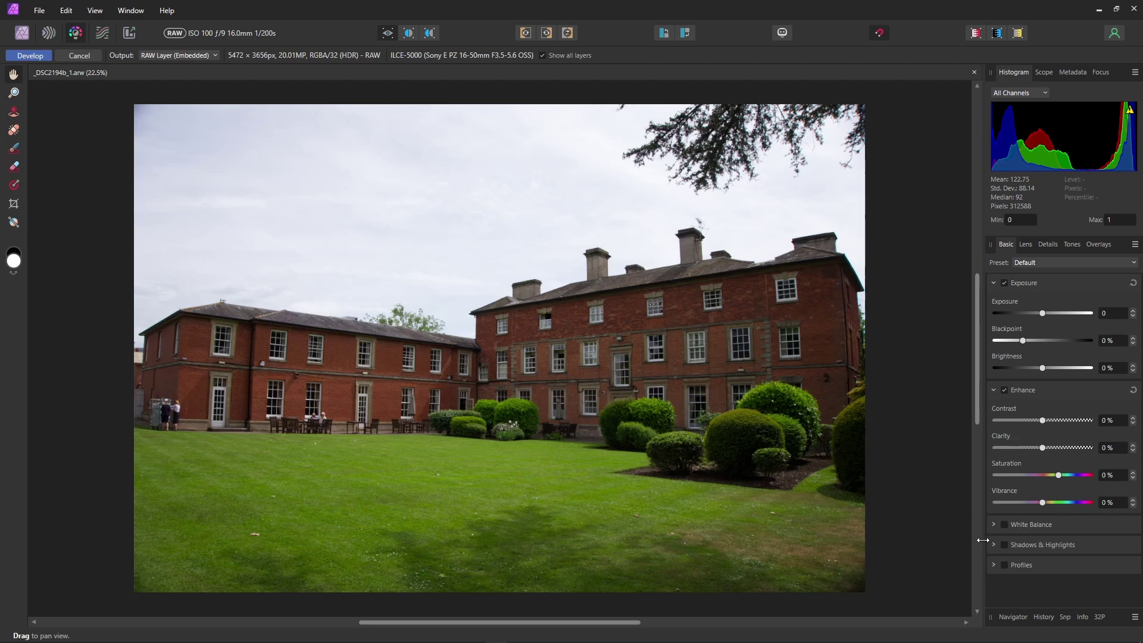
{"action": "left_click", "coordinate": [1005, 545]}
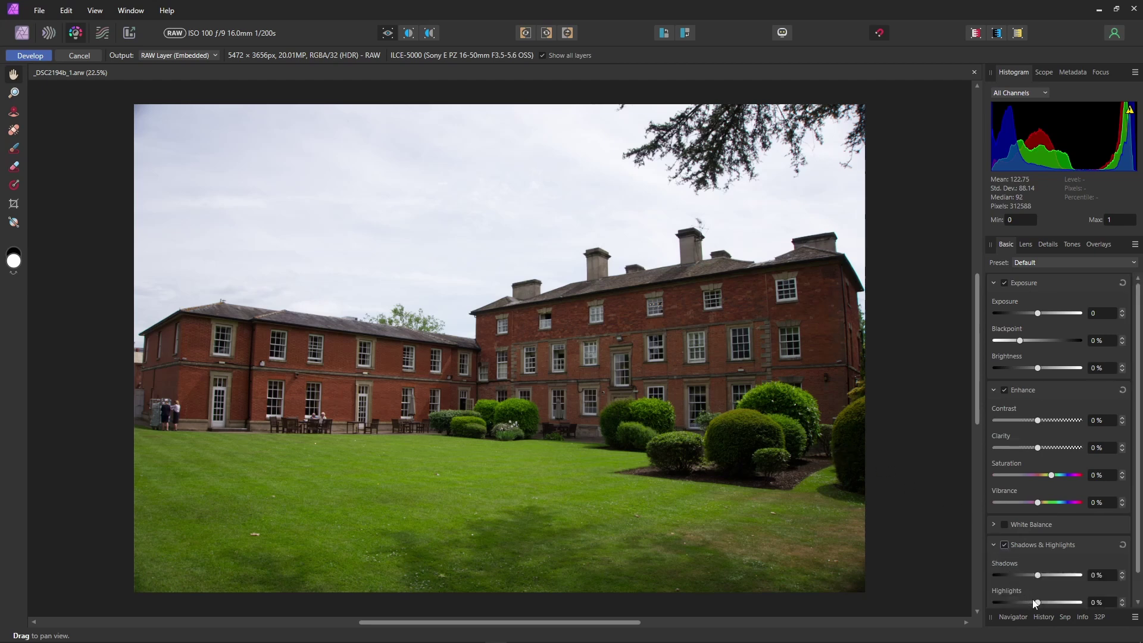
{"action": "left_click_drag", "start_coordinate": [1035, 602], "coordinate": [994, 603]}
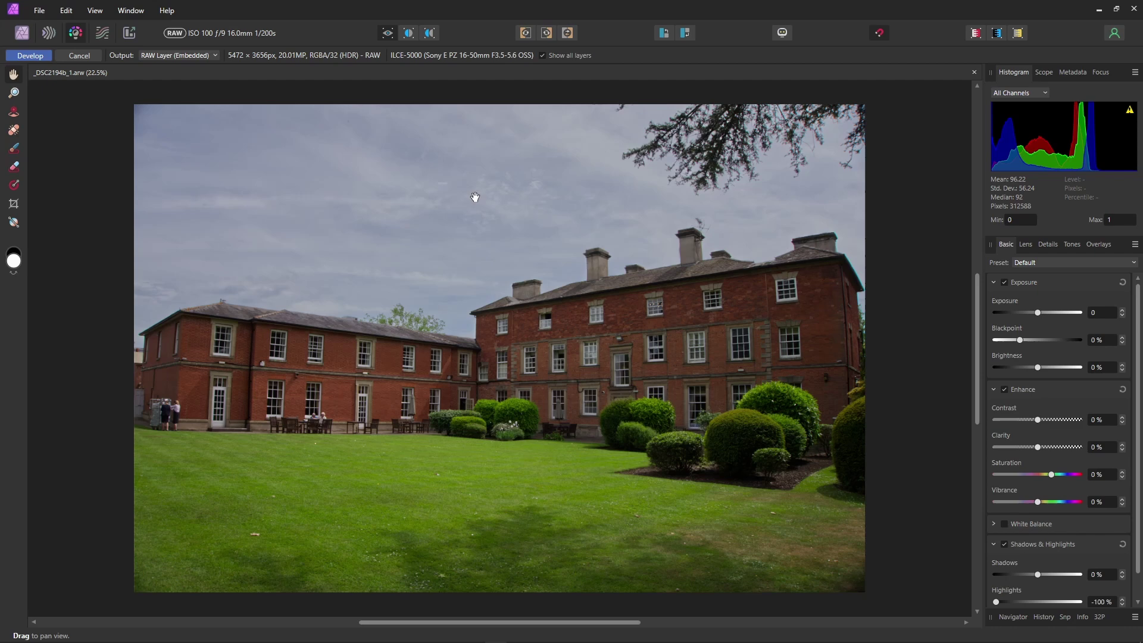
{"action": "left_click", "coordinate": [1005, 544]}
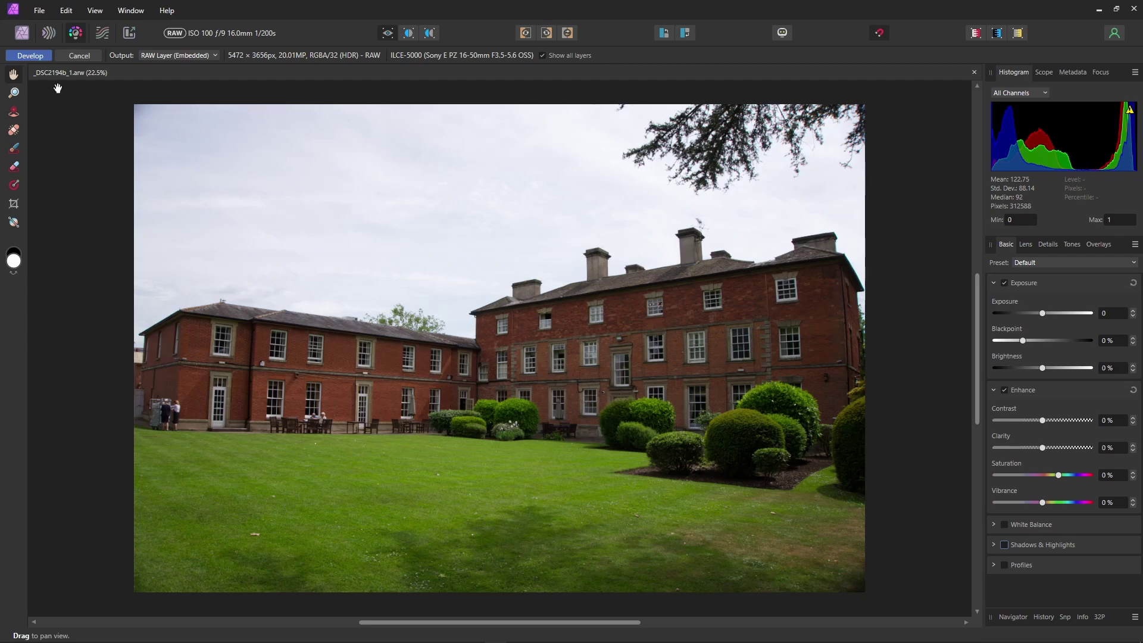
{"action": "left_click", "coordinate": [31, 55]}
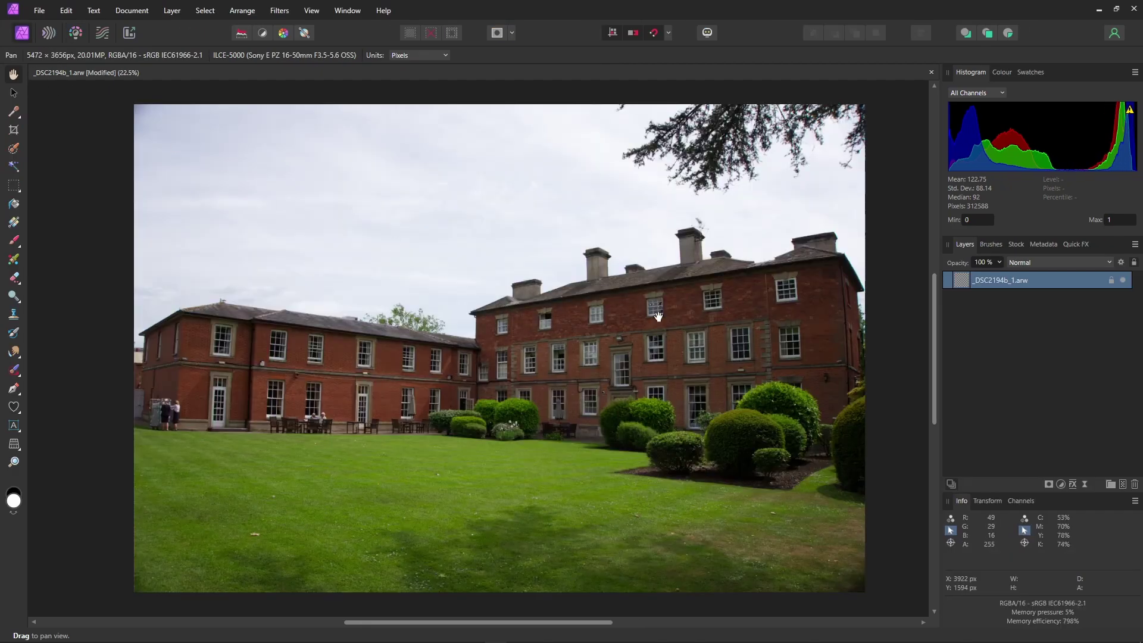
Duplicate the _DSC2194b_1.arw layer and develop the copy with Clarity 100% and Exposure -1.5
{"action": "right_click", "coordinate": [964, 281]}
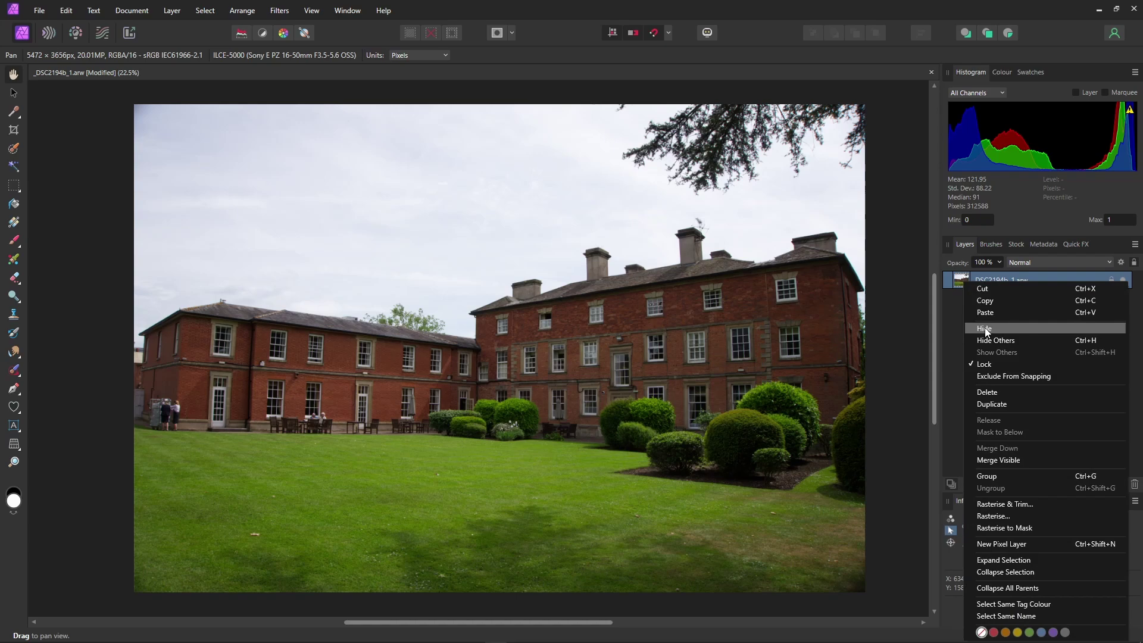
{"action": "left_click", "coordinate": [993, 404]}
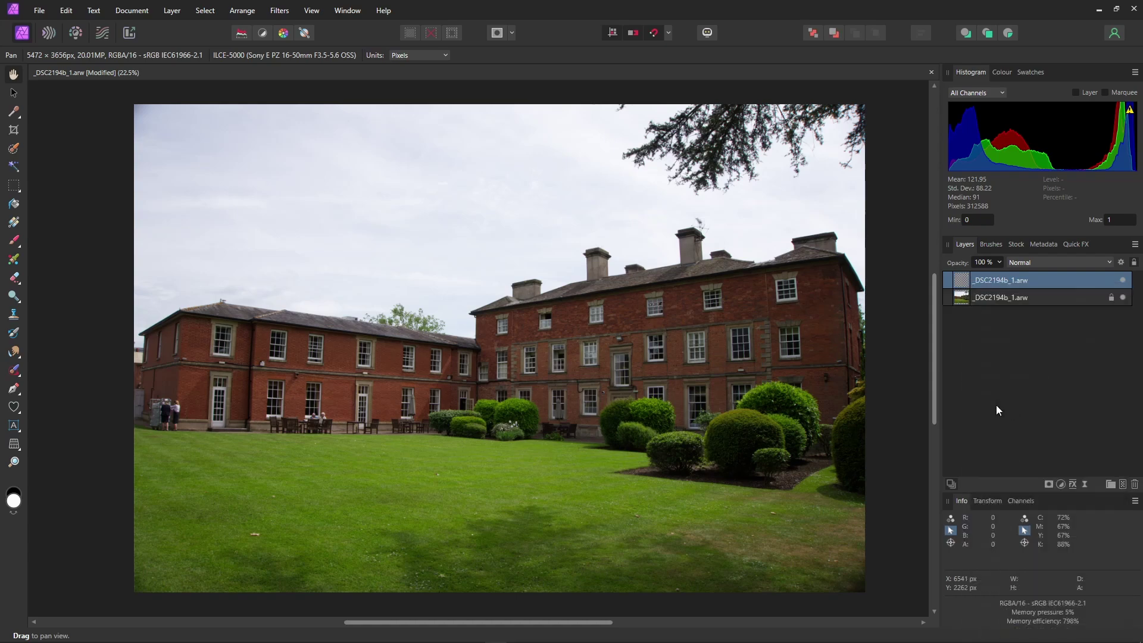
{"action": "double_click", "coordinate": [962, 282]}
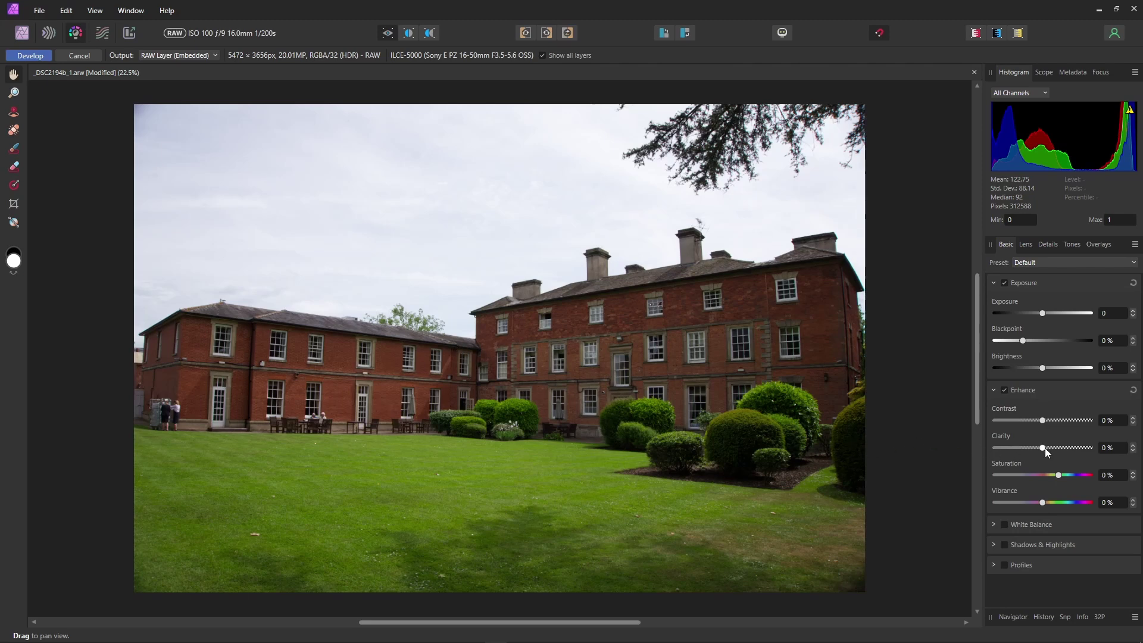
{"action": "left_click_drag", "start_coordinate": [1042, 448], "coordinate": [1100, 451]}
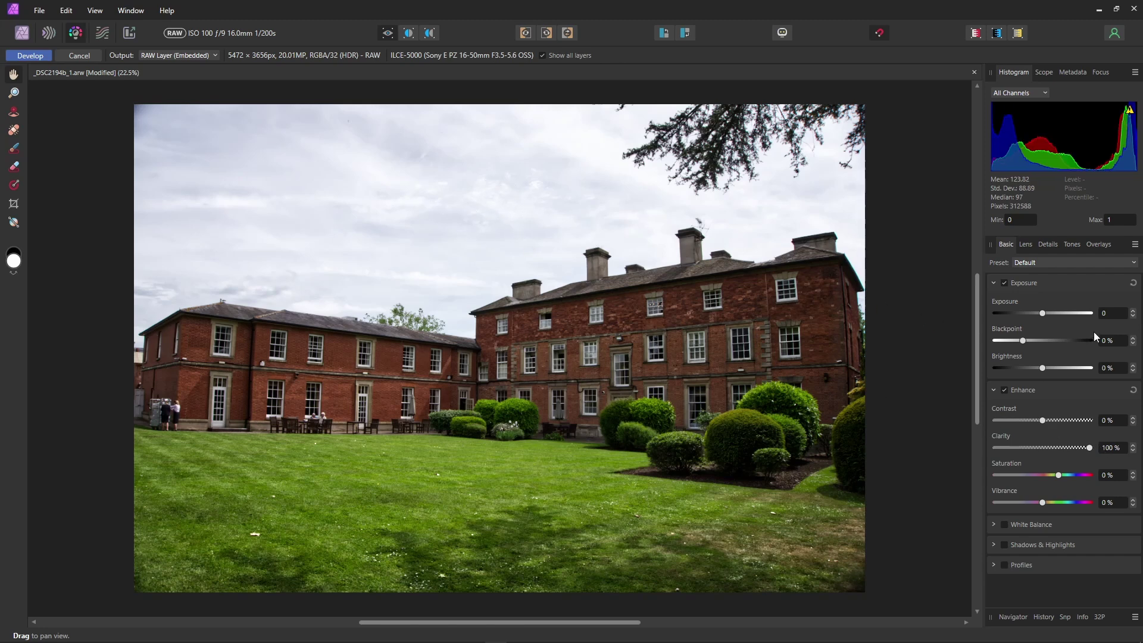
{"action": "left_click", "coordinate": [1133, 317]}
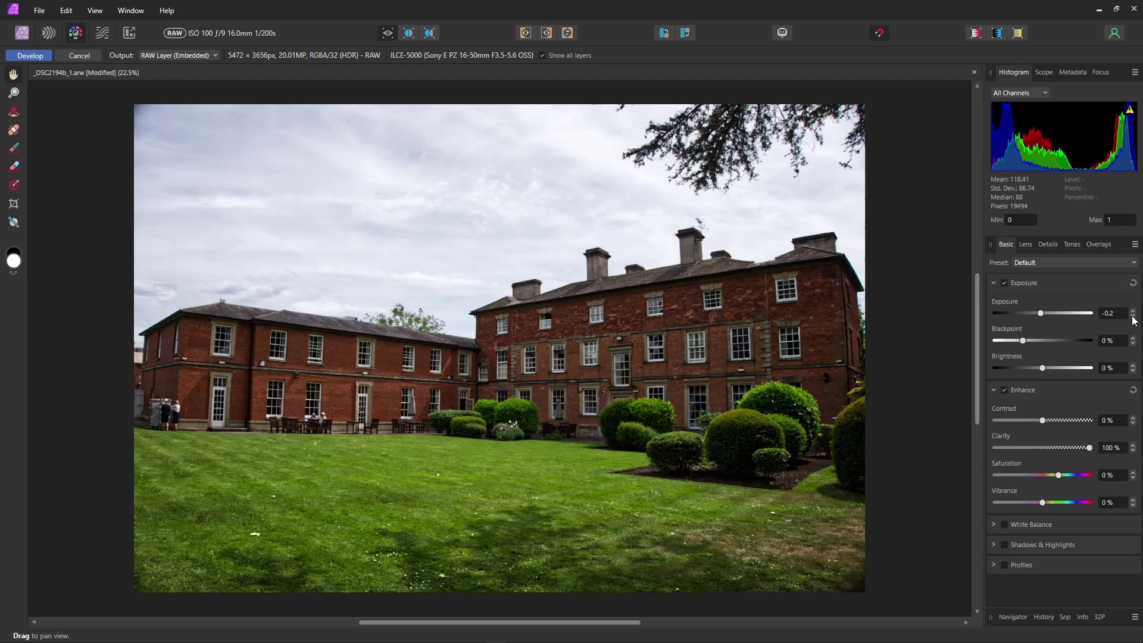
{"action": "left_click", "coordinate": [1133, 317]}
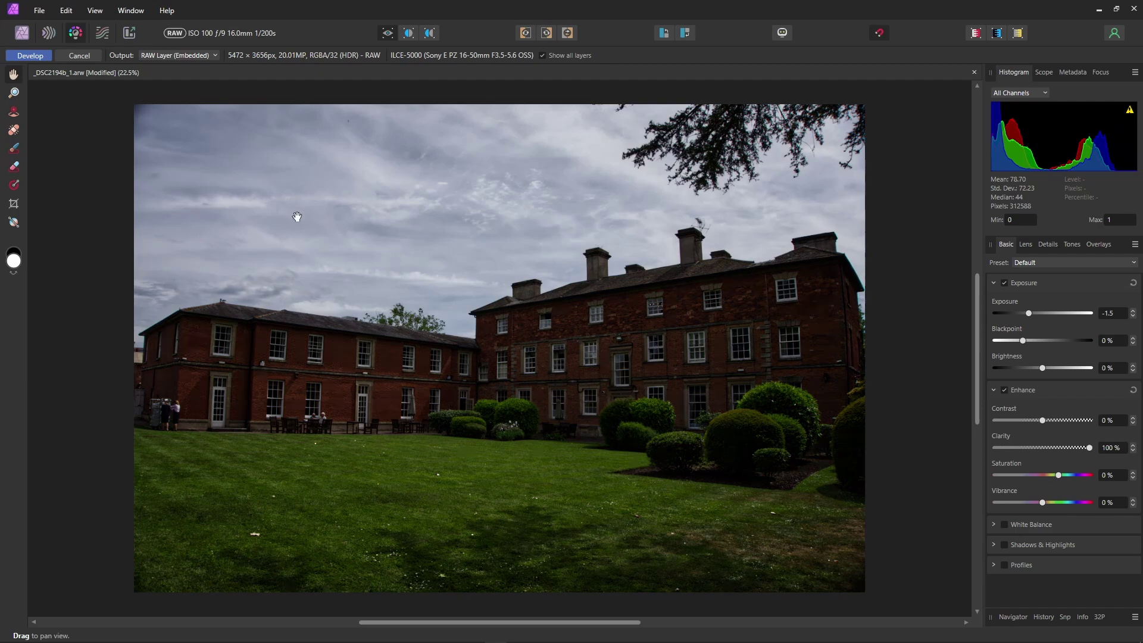
{"action": "left_click", "coordinate": [29, 55]}
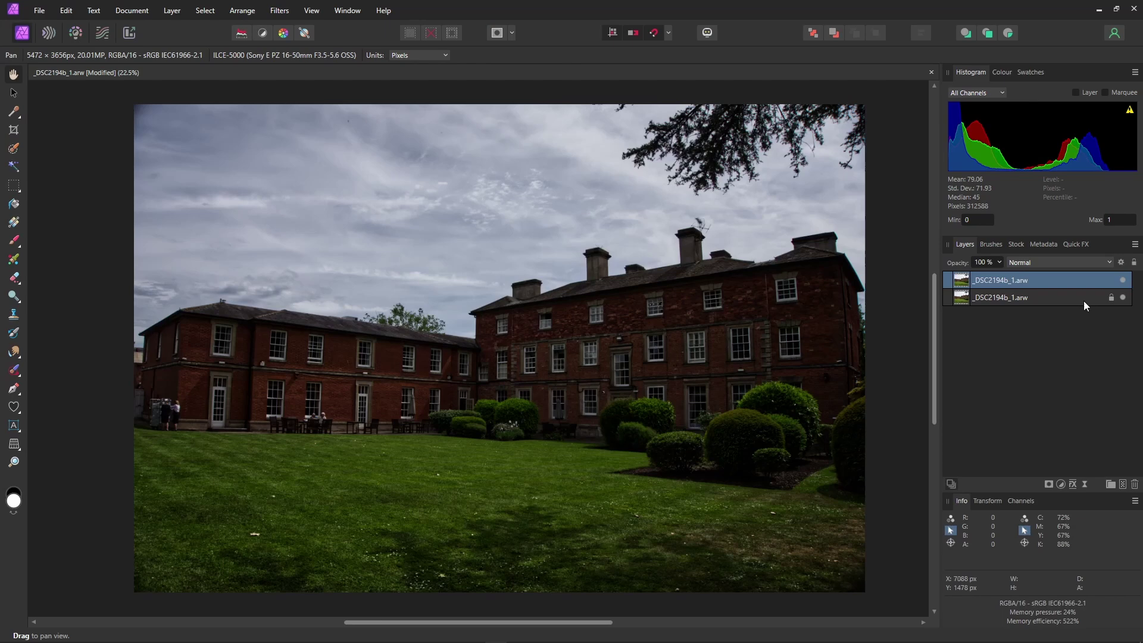
Fade the top mansion layer out of darker tones by moving the underlying range's lower node
{"action": "left_click", "coordinate": [1121, 264]}
{"action": "left_click_drag", "start_coordinate": [627, 242], "coordinate": [1000, 339]}
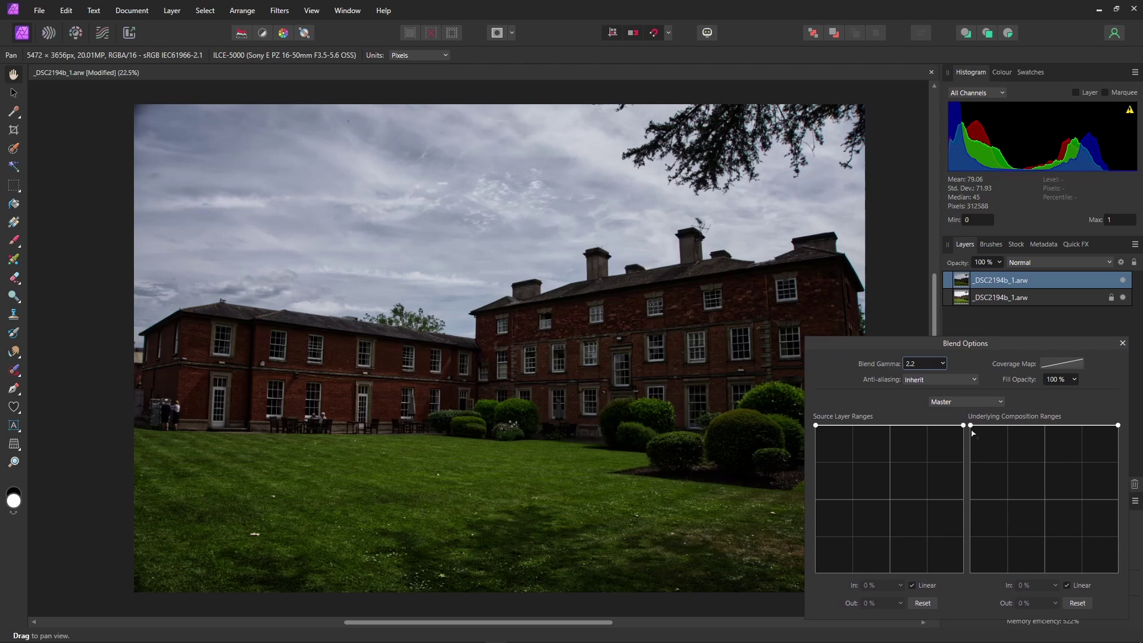
{"action": "left_click_drag", "start_coordinate": [972, 430], "coordinate": [1008, 574]}
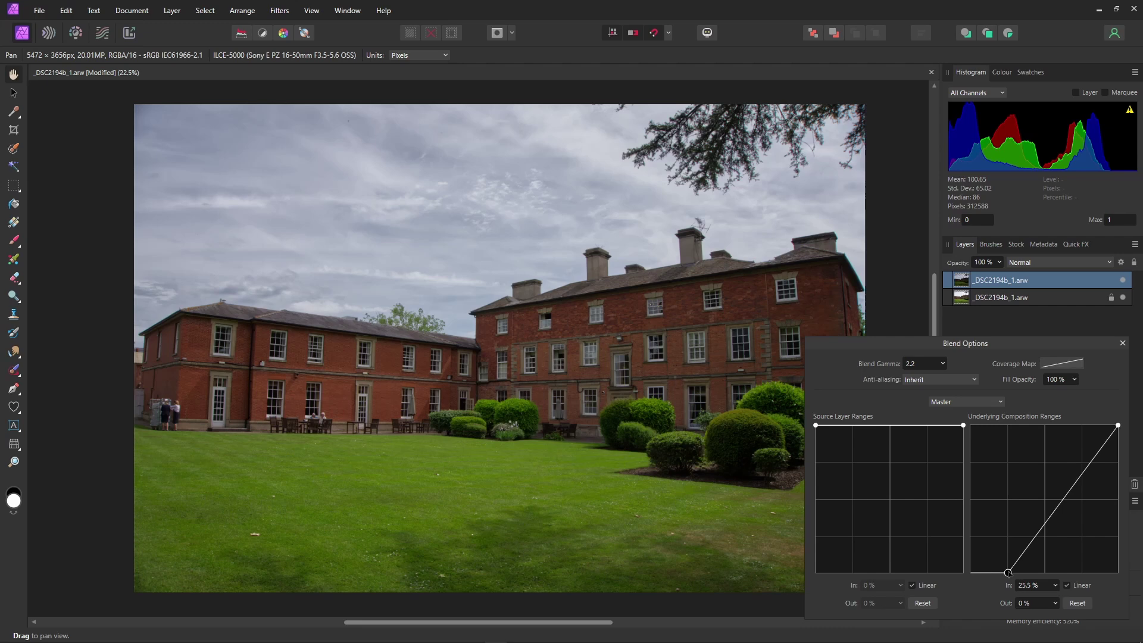
{"action": "left_click_drag", "start_coordinate": [1007, 573], "coordinate": [1041, 566]}
Turn the underlying range into a smooth S-curve with the upper point at 74.3% in, 81% out
{"action": "left_click", "coordinate": [1066, 585]}
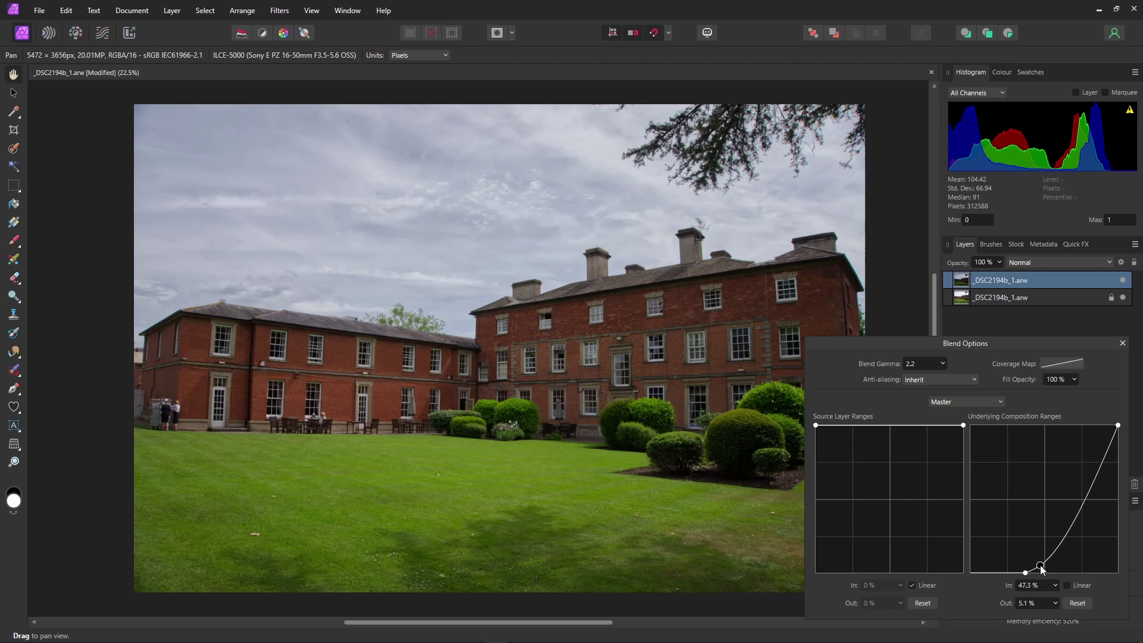
{"action": "left_click", "coordinate": [1100, 460]}
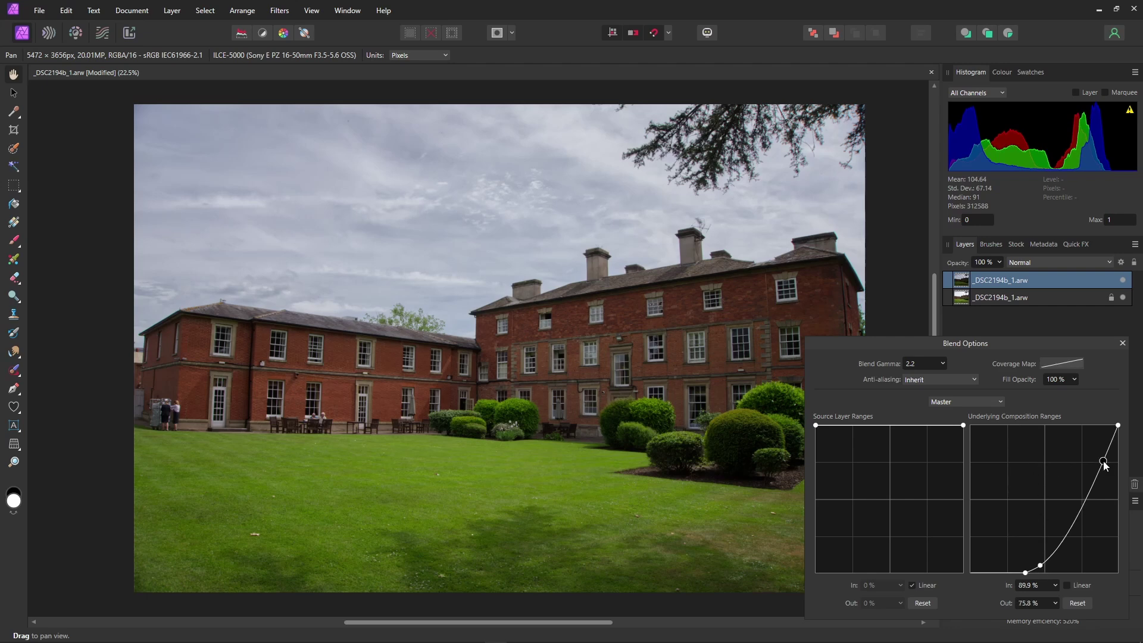
{"action": "left_click_drag", "start_coordinate": [1100, 461], "coordinate": [1086, 446]}
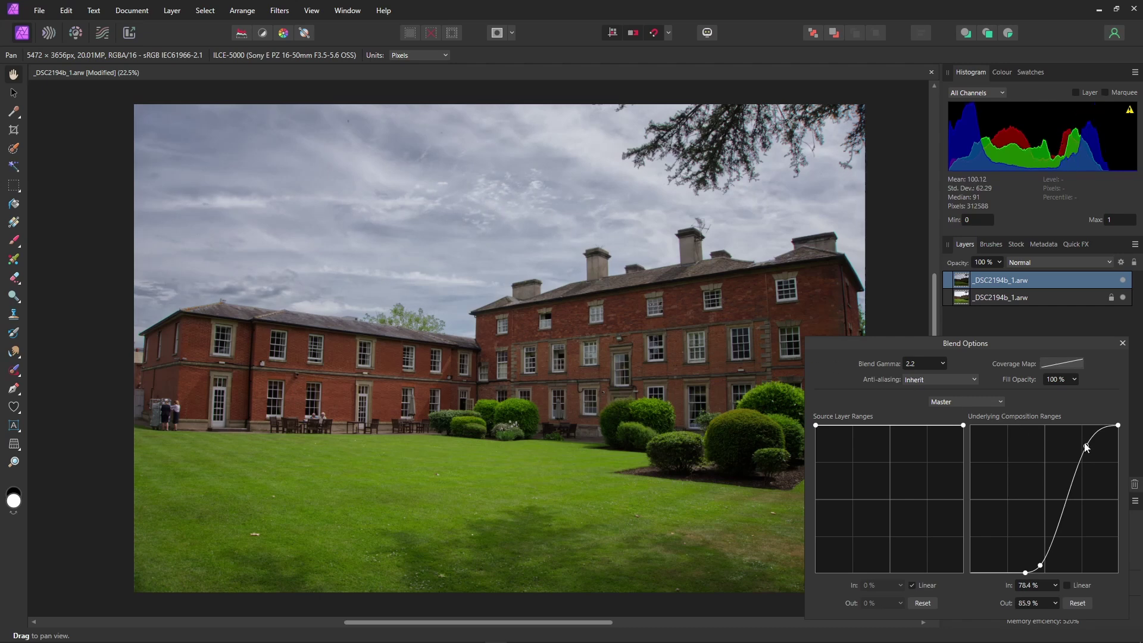
{"action": "mouse_move", "coordinate": [1091, 452]}
{"action": "left_mouse_down"}
{"action": "mouse_move", "coordinate": [1100, 456]}
{"action": "mouse_move", "coordinate": [1070, 444]}
{"action": "mouse_move", "coordinate": [1081, 457]}
{"action": "left_mouse_up"}
Close Blend Options and toggle the top mansion layer off and on twice, leaving it visible
{"action": "left_click", "coordinate": [1122, 343]}
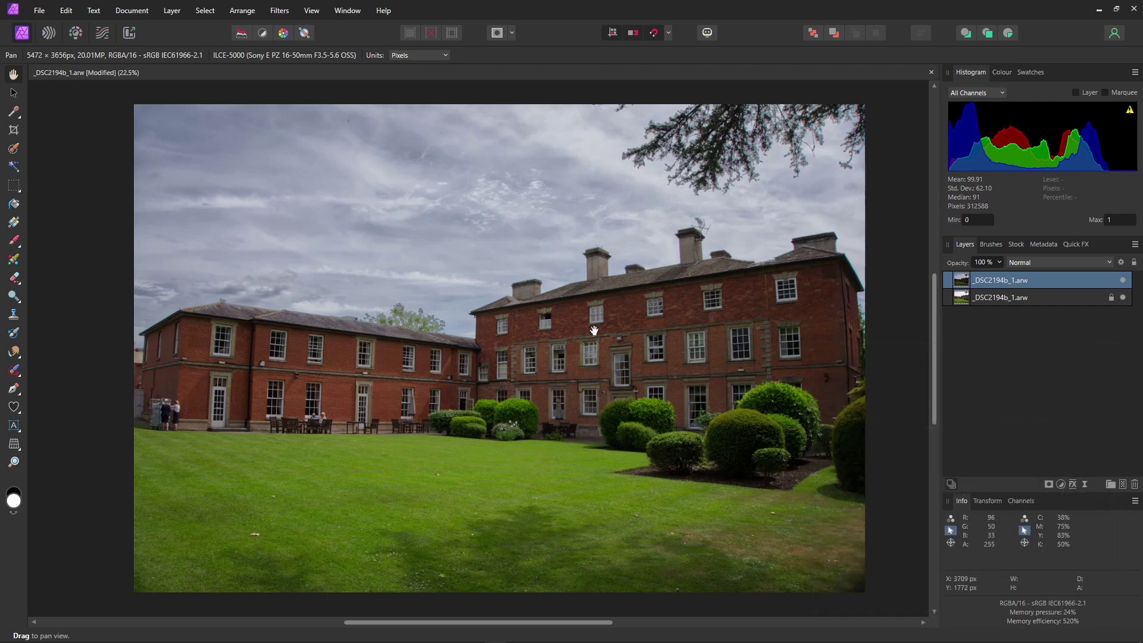
{"action": "left_click", "coordinate": [1123, 281]}
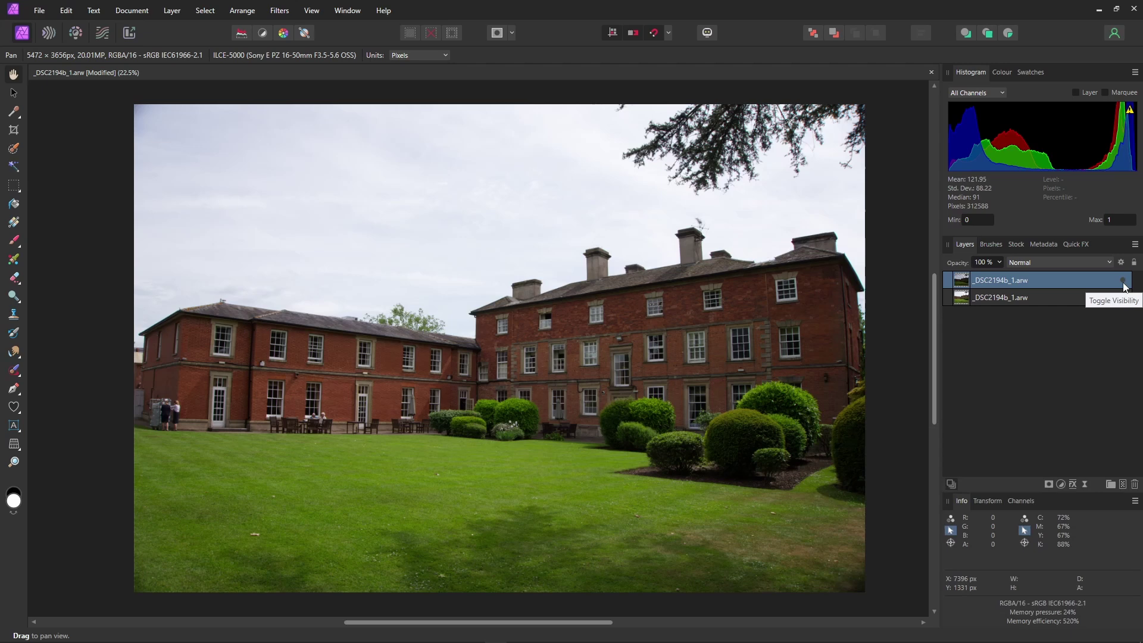
{"action": "left_click", "coordinate": [1124, 281]}
{"action": "left_click", "coordinate": [1123, 280]}
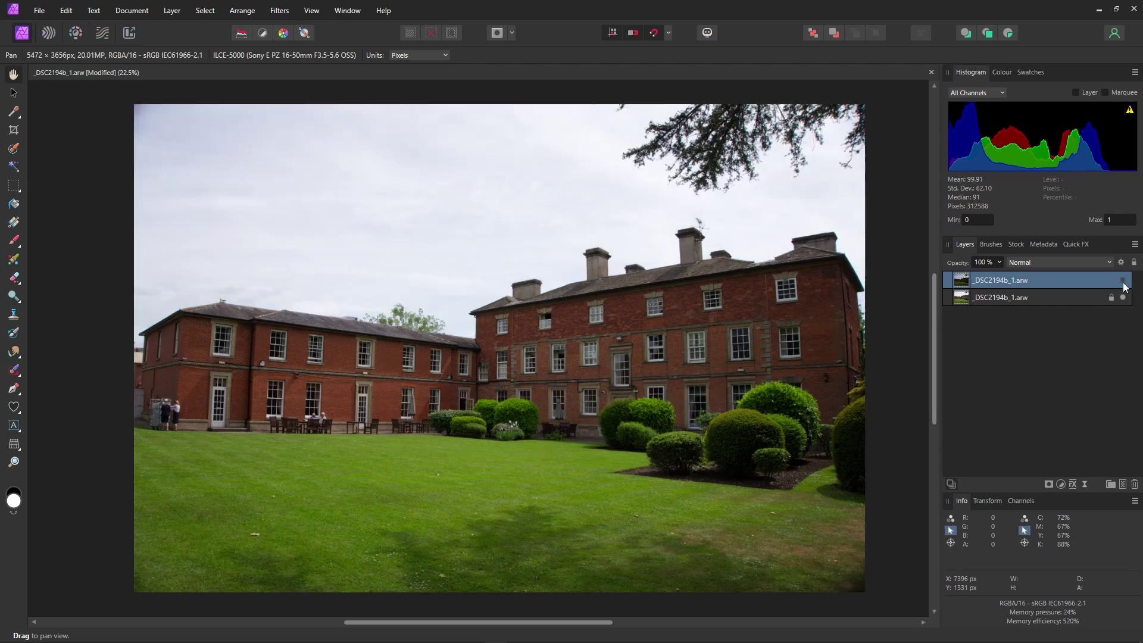
{"action": "left_click", "coordinate": [1123, 282]}
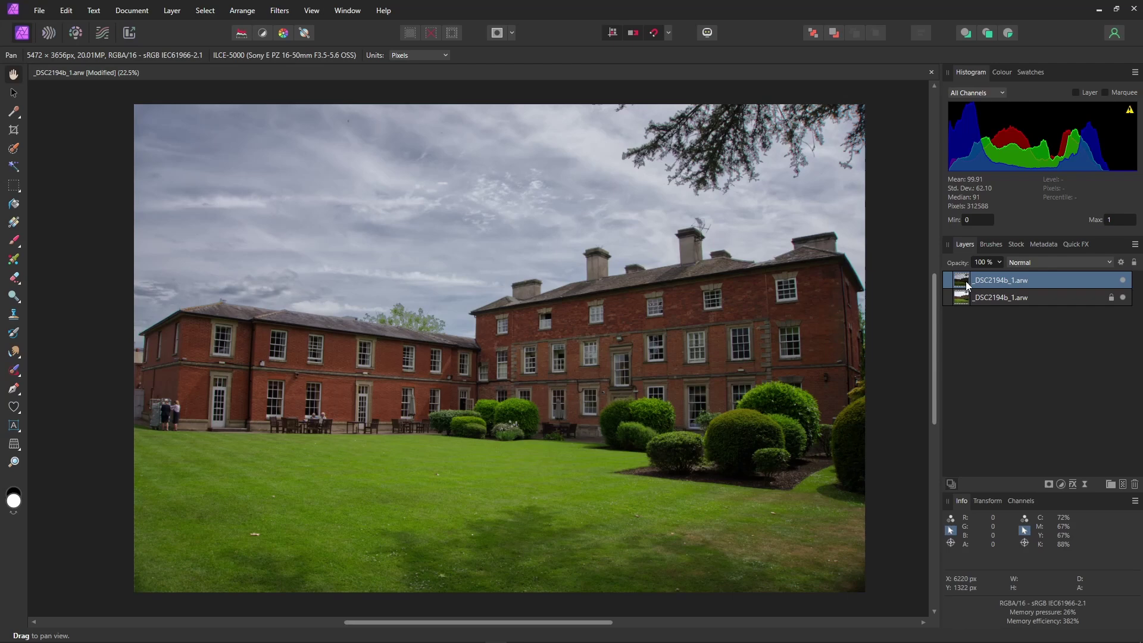
Redevelop the top mansion layer with Saturation at 50% and Exposure at -1.8
{"action": "double_click", "coordinate": [966, 280]}
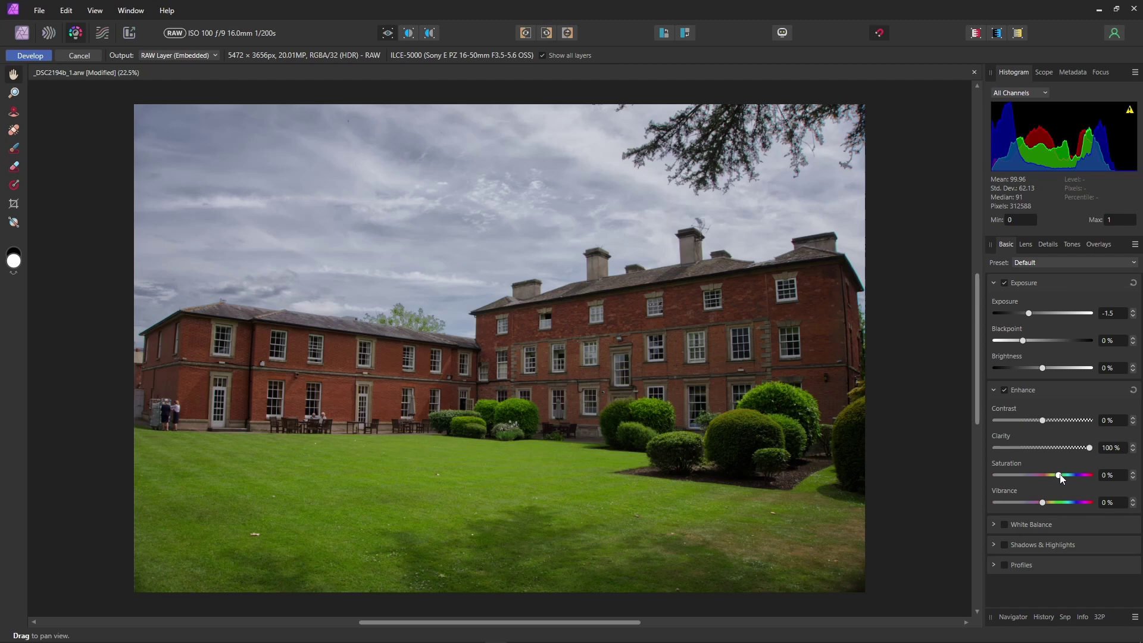
{"action": "left_click_drag", "start_coordinate": [1060, 476], "coordinate": [1093, 478]}
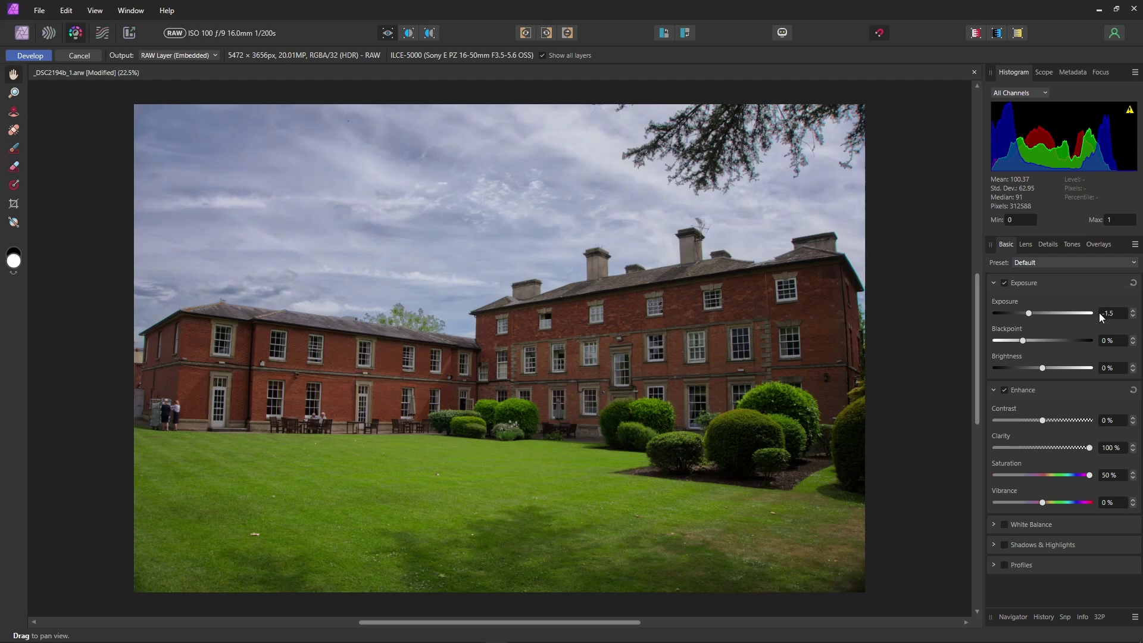
{"action": "left_click", "coordinate": [1133, 318]}
{"action": "left_click", "coordinate": [1133, 318]}
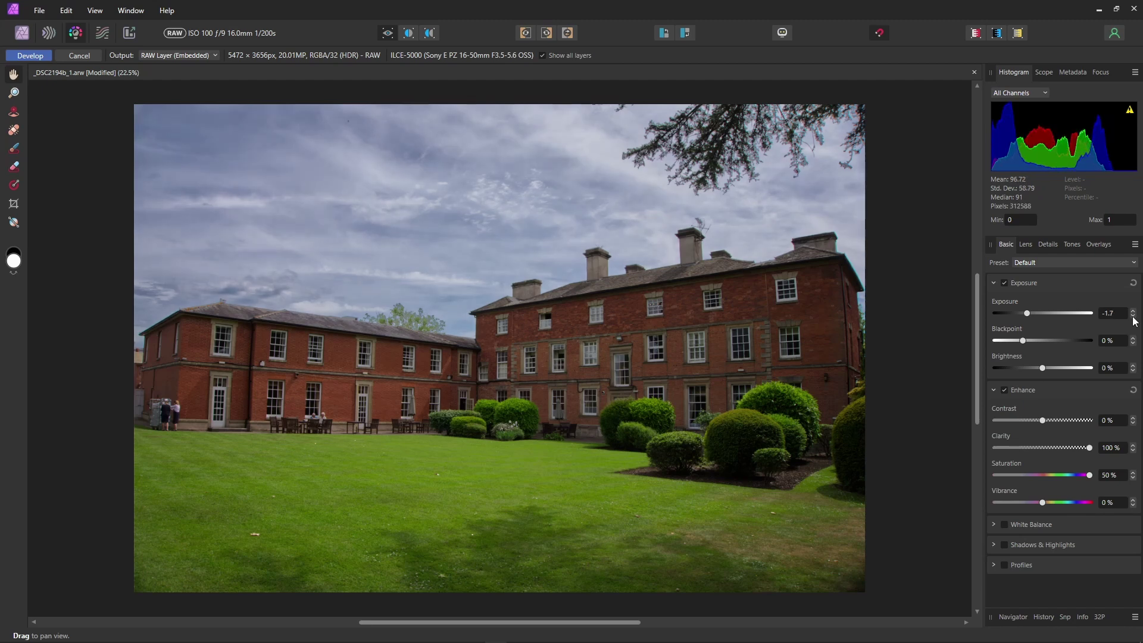
{"action": "left_click", "coordinate": [1134, 318]}
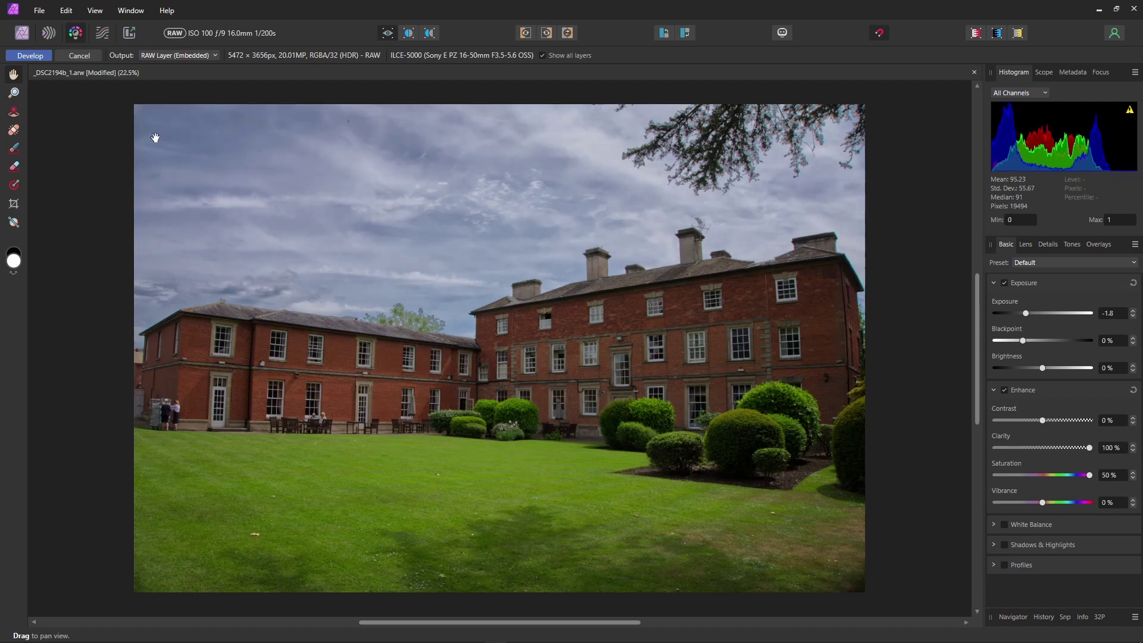
Apply the new development to the top layer and toggle its visibility to compare
{"action": "left_click", "coordinate": [29, 57]}
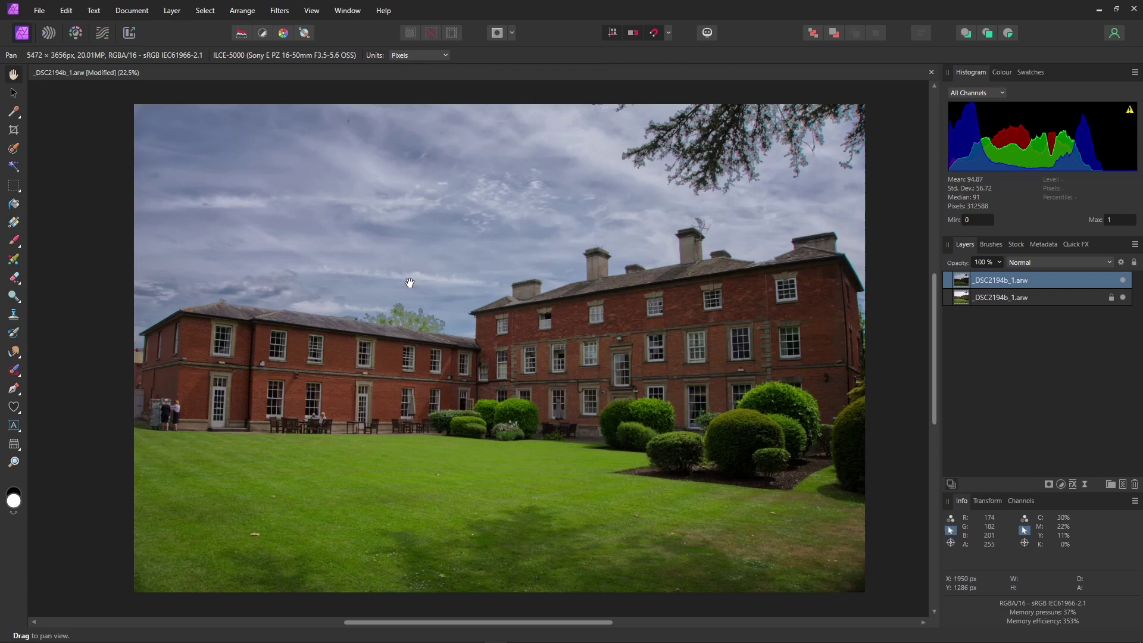
{"action": "left_click", "coordinate": [1123, 280]}
{"action": "left_click", "coordinate": [1123, 280]}
Add a Levels adjustment with the White Level at 82%
{"action": "left_click", "coordinate": [1061, 484]}
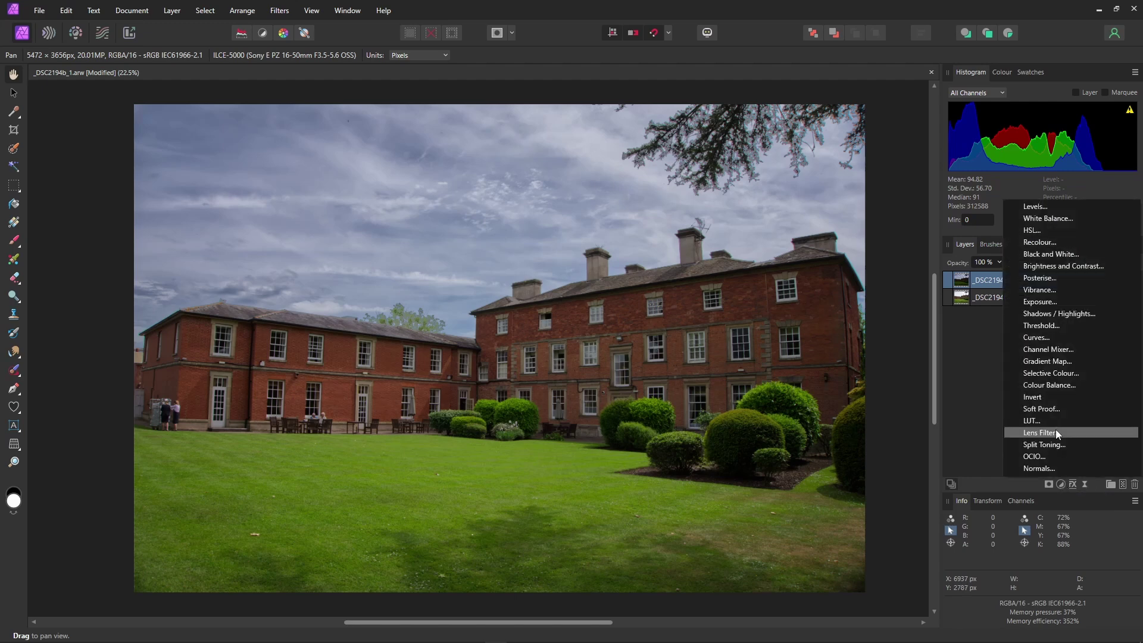
{"action": "left_click", "coordinate": [1037, 209]}
{"action": "left_click_drag", "start_coordinate": [903, 491], "coordinate": [863, 491]}
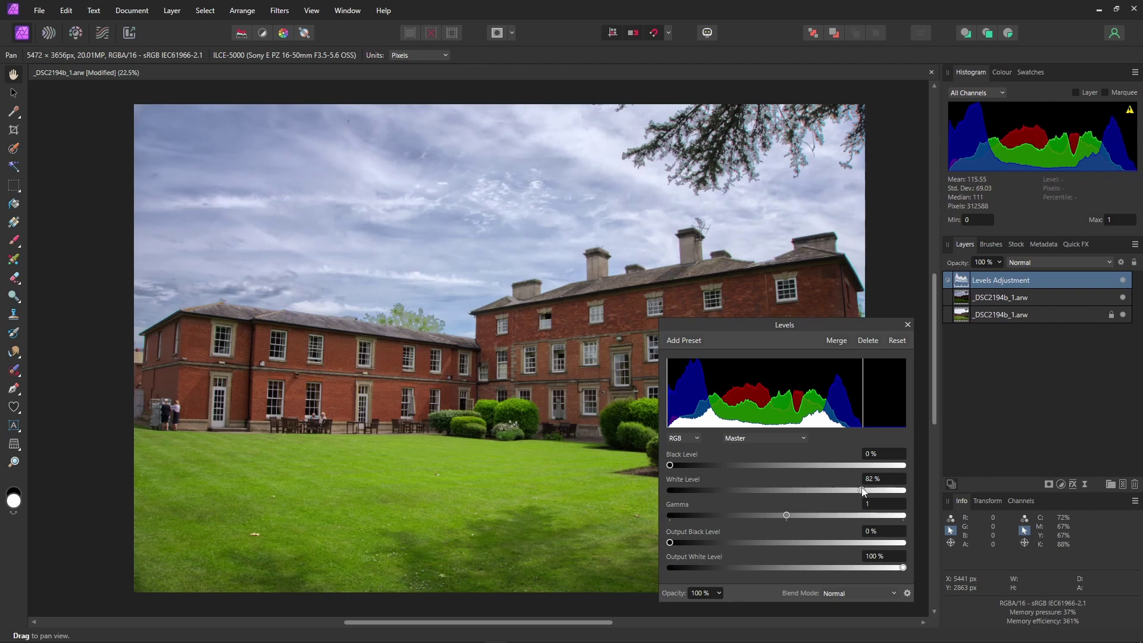
{"action": "left_click", "coordinate": [907, 325]}
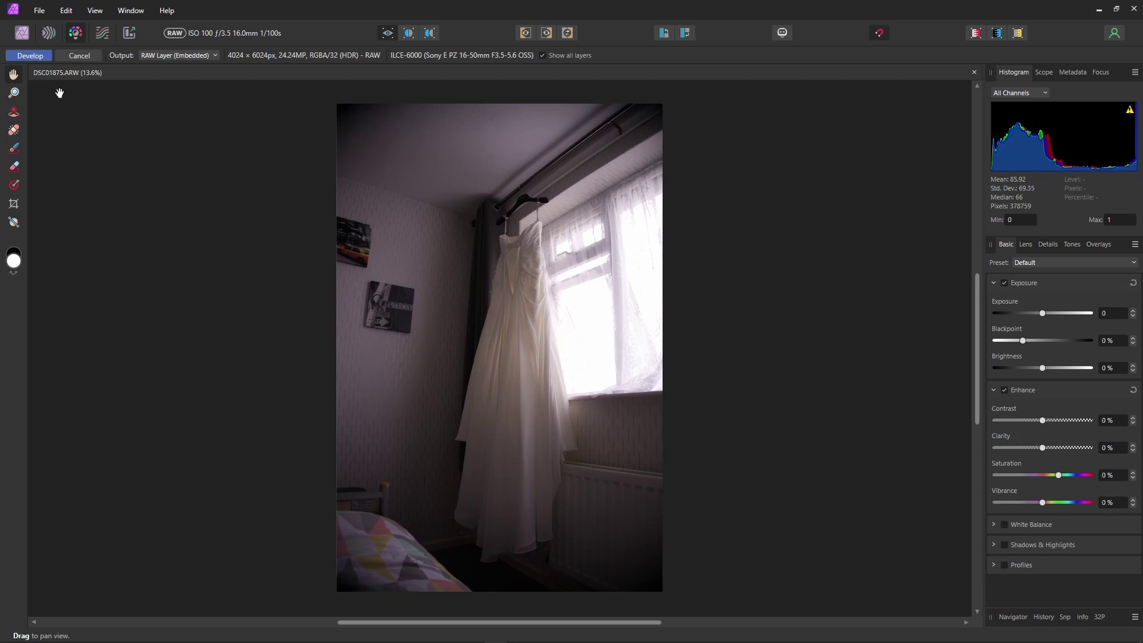
Develop DSC01875.ARW at default settings into a single editable layer
{"action": "left_click", "coordinate": [30, 58]}
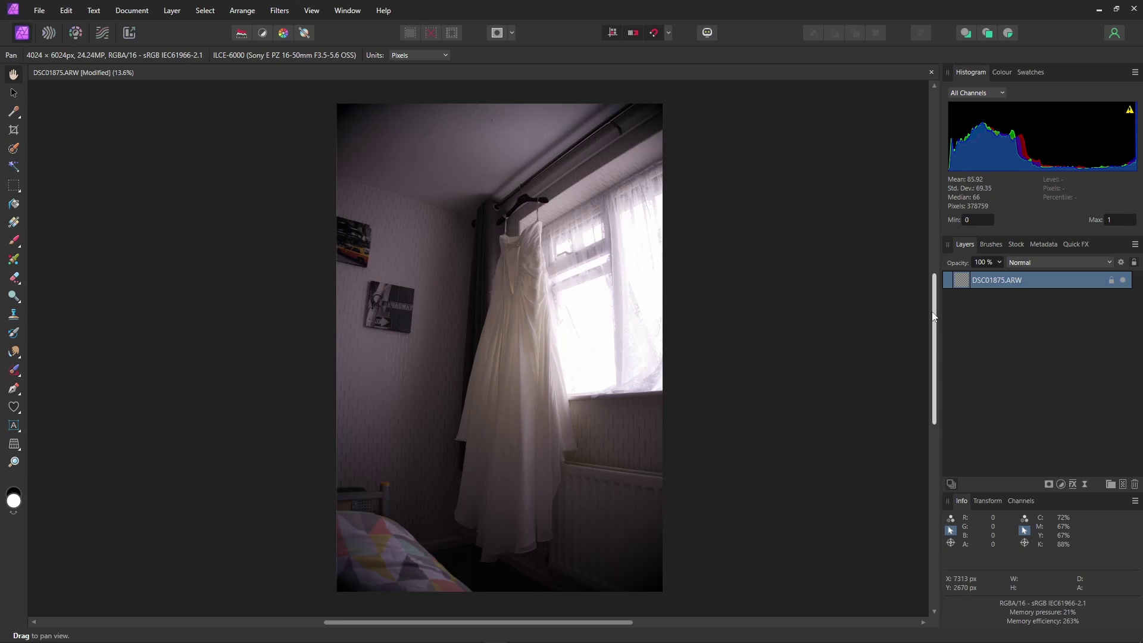
Duplicate the dress photo layer and give the copy 100% Clarity in Develop
{"action": "right_click", "coordinate": [957, 282]}
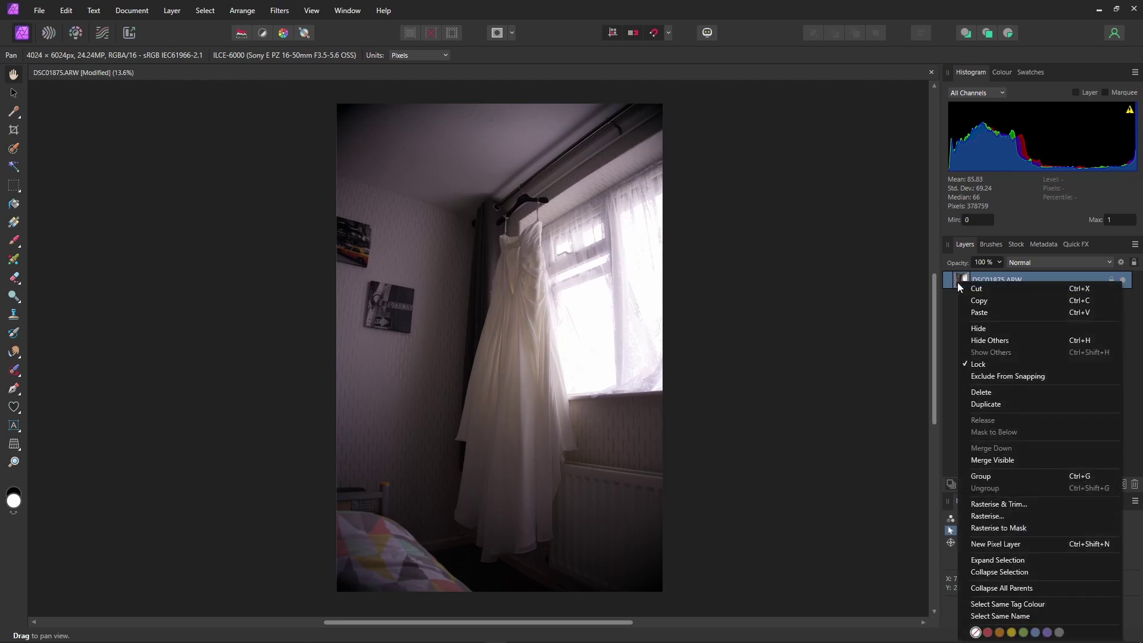
{"action": "left_click", "coordinate": [987, 404]}
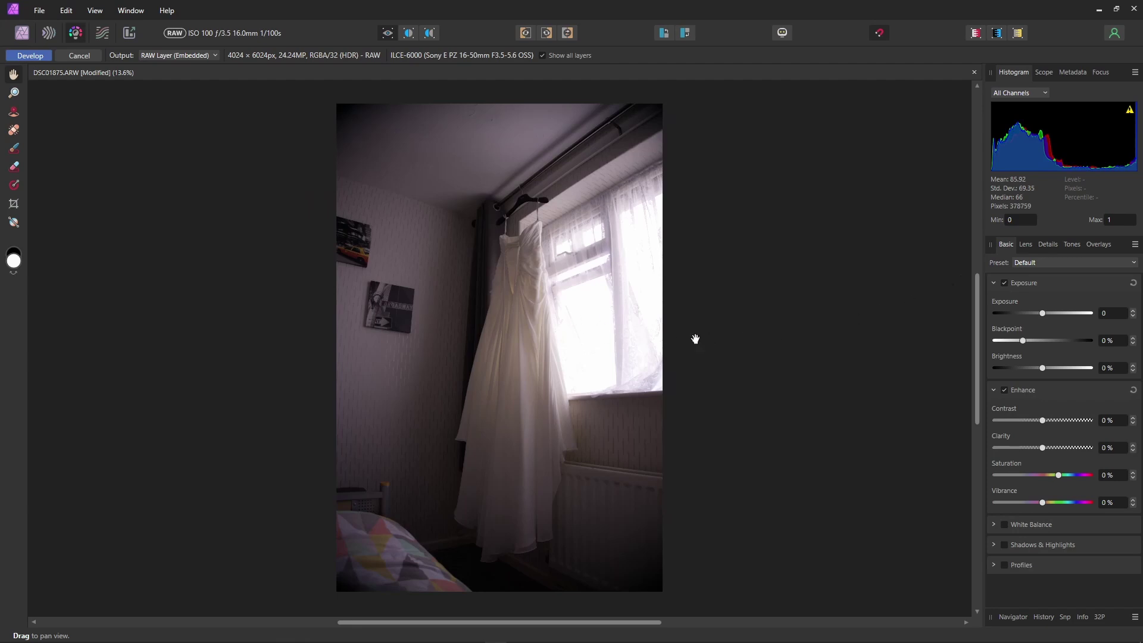
{"action": "left_click_drag", "start_coordinate": [1043, 447], "coordinate": [1094, 448]}
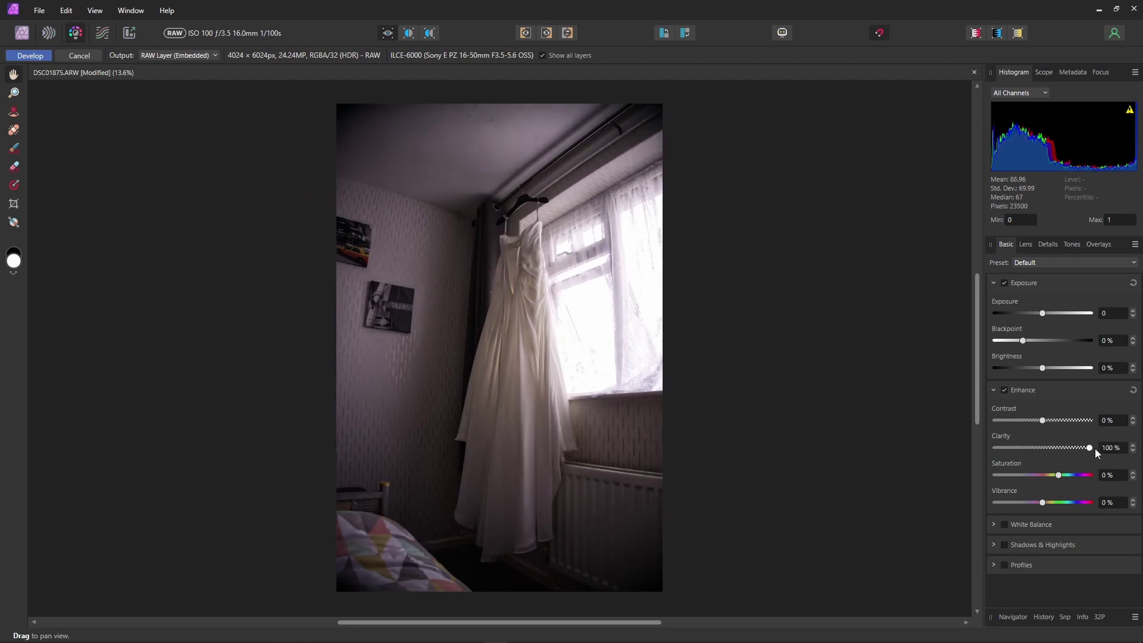
Set the duplicate's Exposure to -1.5 and apply the development
{"action": "left_click", "coordinate": [1133, 318]}
{"action": "left_click", "coordinate": [1134, 318]}
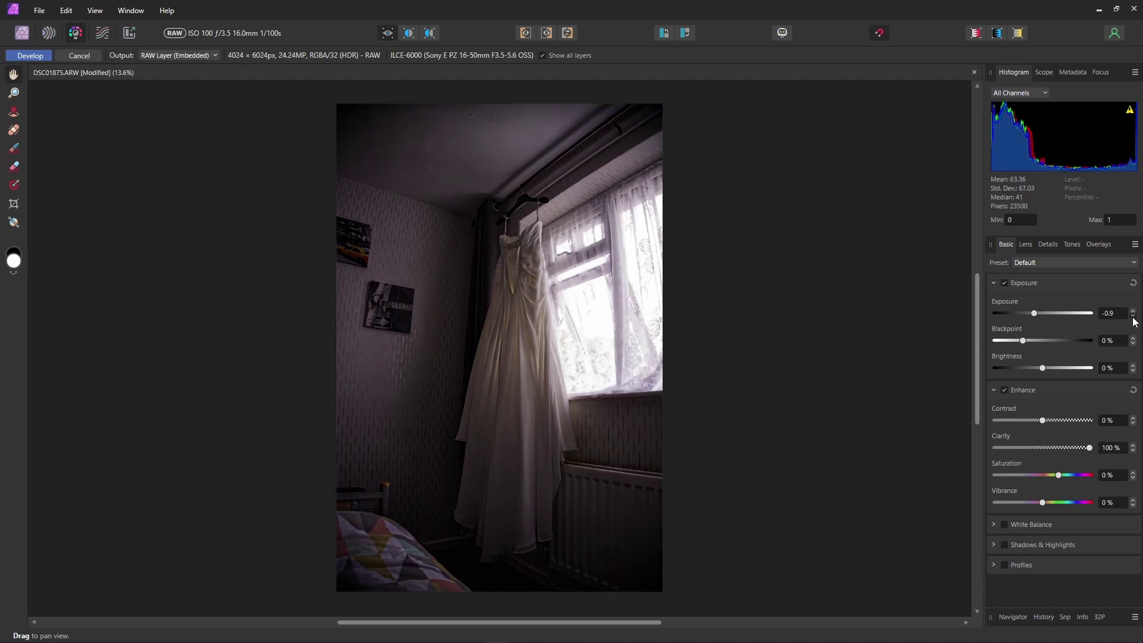
{"action": "left_click", "coordinate": [1133, 318]}
{"action": "left_click", "coordinate": [1134, 318]}
{"action": "left_click", "coordinate": [1134, 318]}
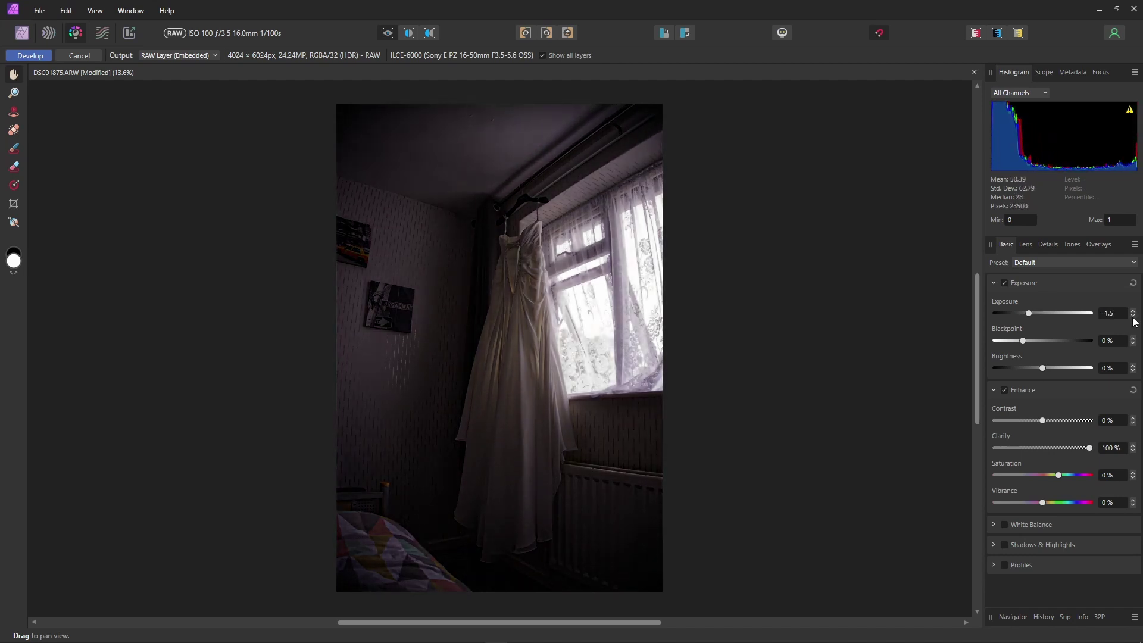
{"action": "left_click", "coordinate": [1133, 318]}
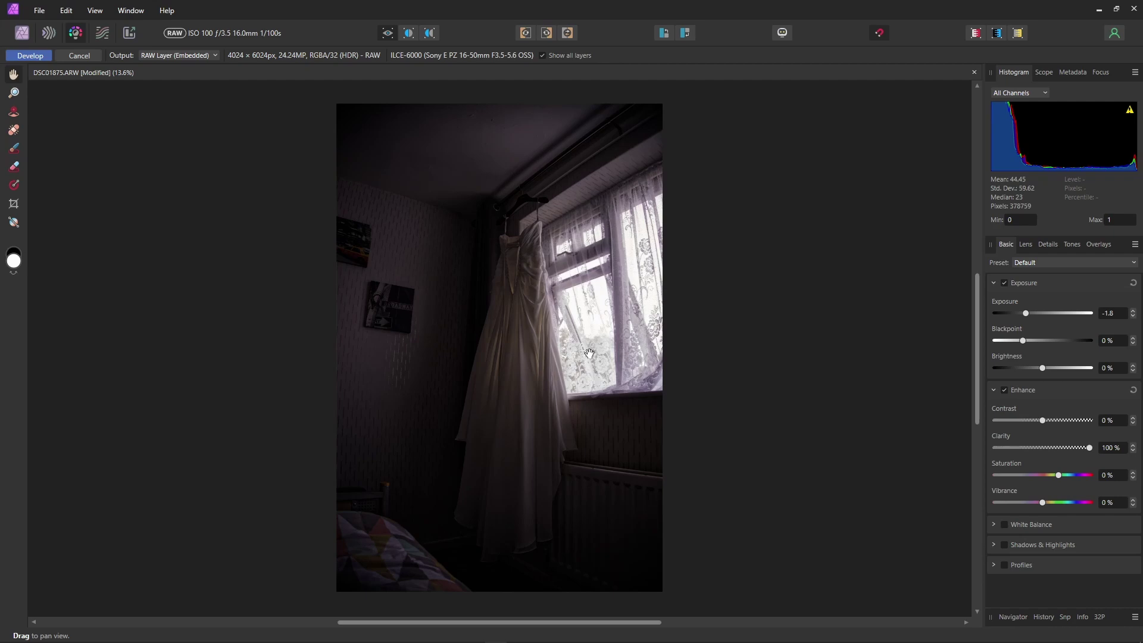
{"action": "scroll", "coordinate": [581, 350], "scroll_direction": "up", "scroll_amount": 10}
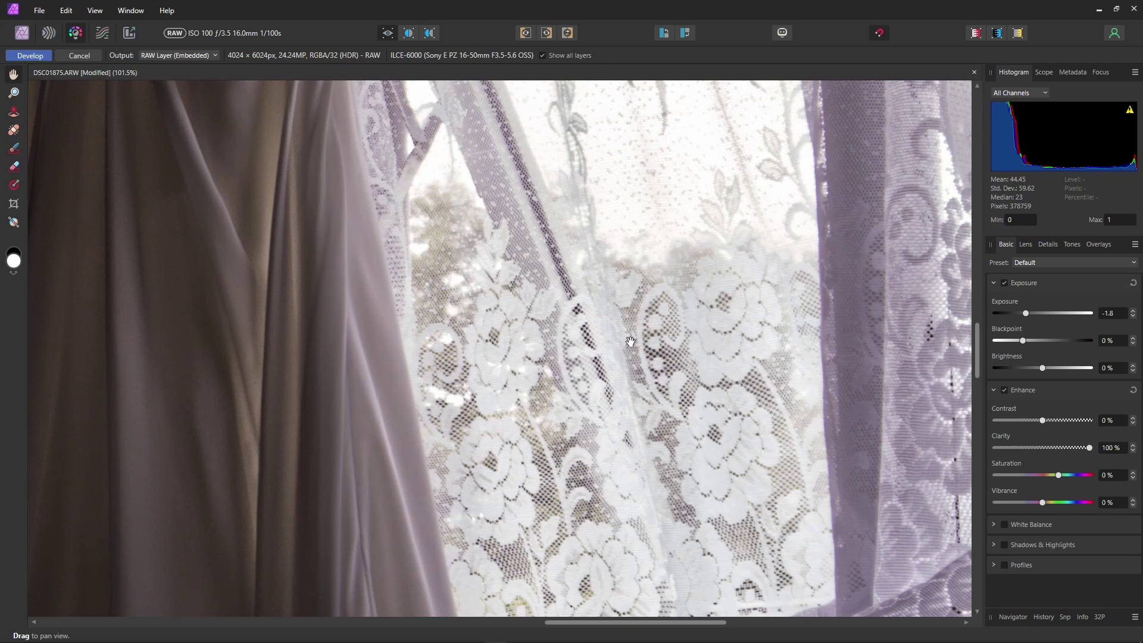
{"action": "key", "text": "ctrl+0"}
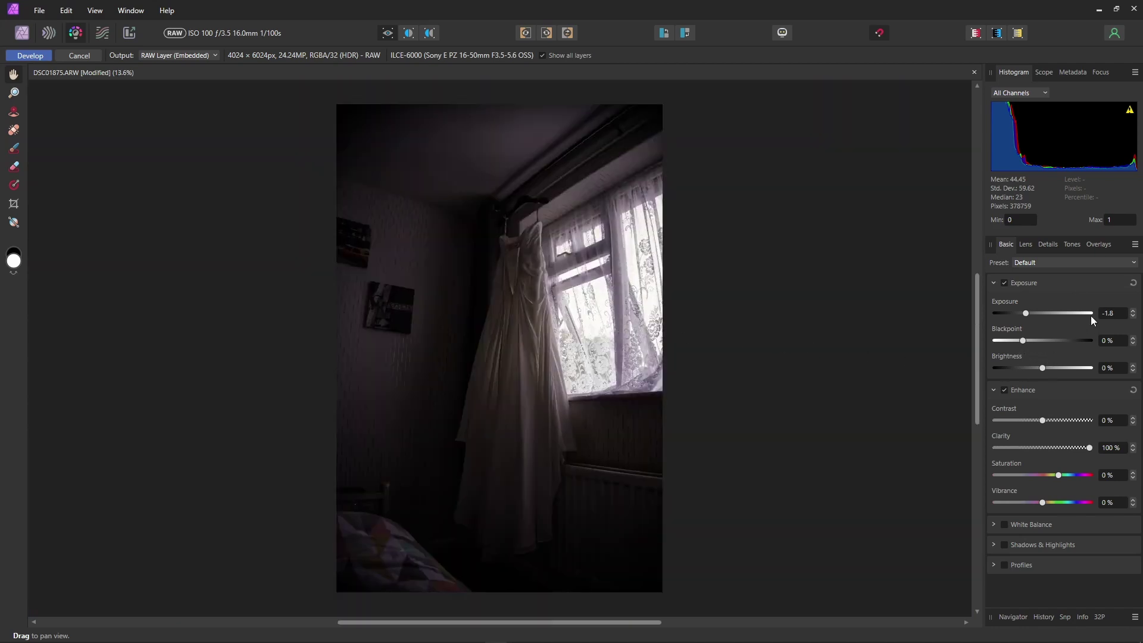
{"action": "left_click", "coordinate": [1133, 311]}
{"action": "left_click", "coordinate": [1133, 311]}
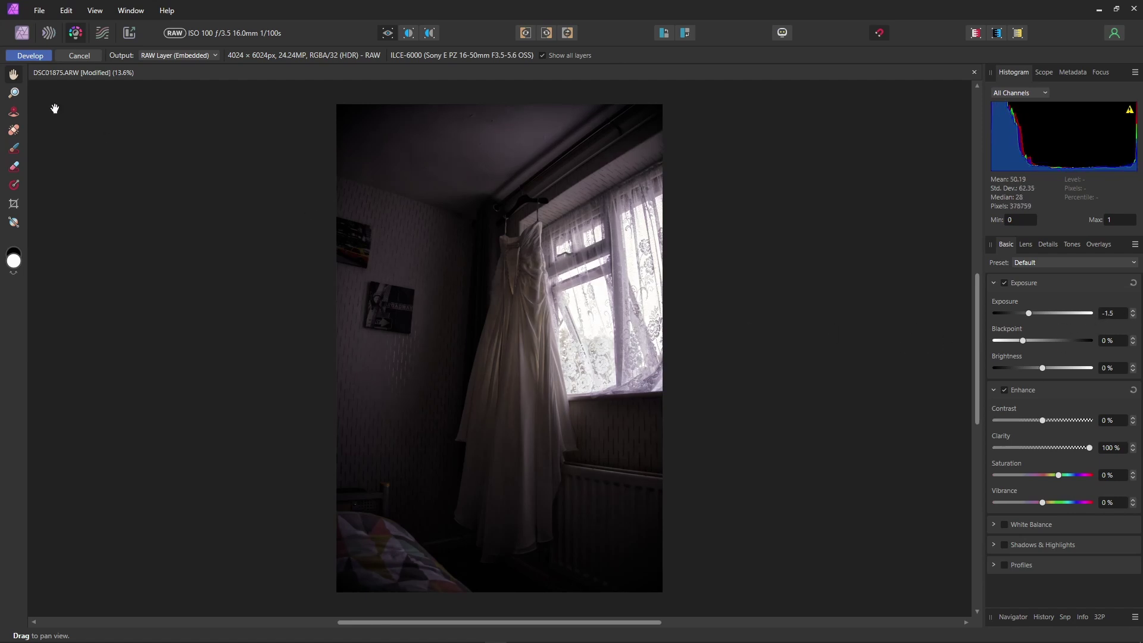
{"action": "left_click", "coordinate": [31, 55]}
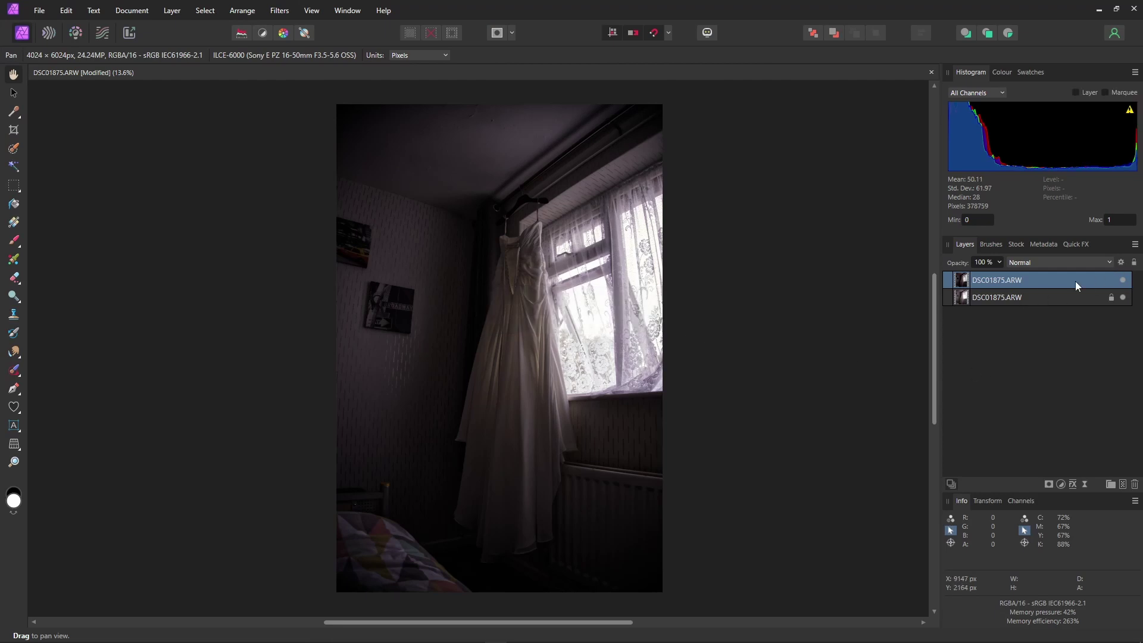
Exclude dark underlying tones from the top dress layer's blend range and compare it on and off
{"action": "left_click", "coordinate": [1121, 262]}
{"action": "left_click_drag", "start_coordinate": [603, 174], "coordinate": [952, 325]}
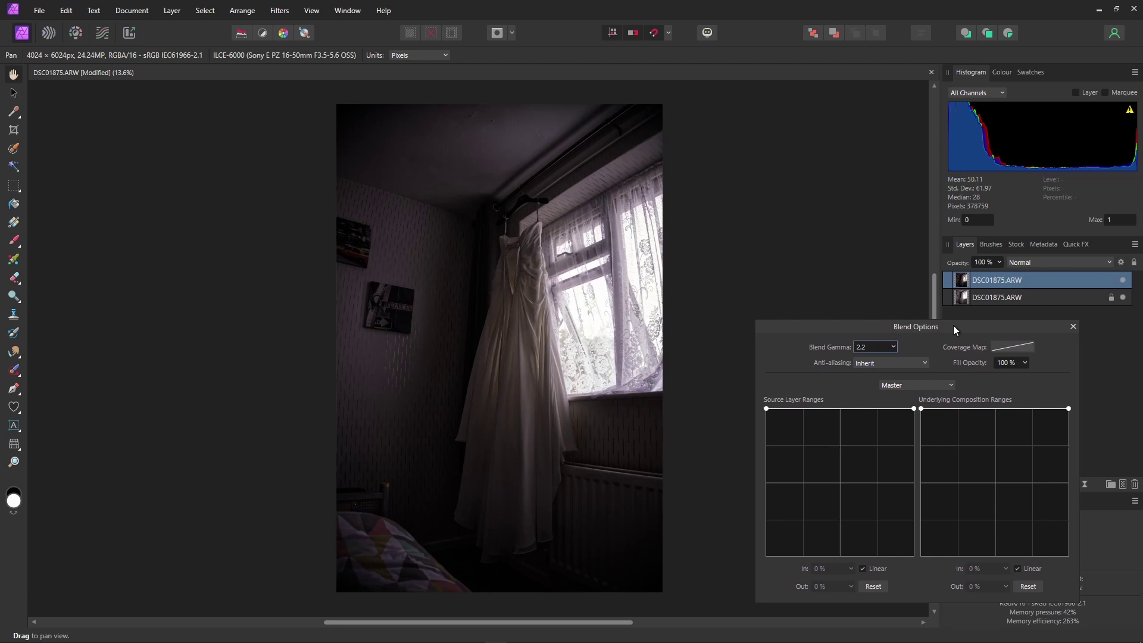
{"action": "left_click_drag", "start_coordinate": [923, 410], "coordinate": [959, 557]}
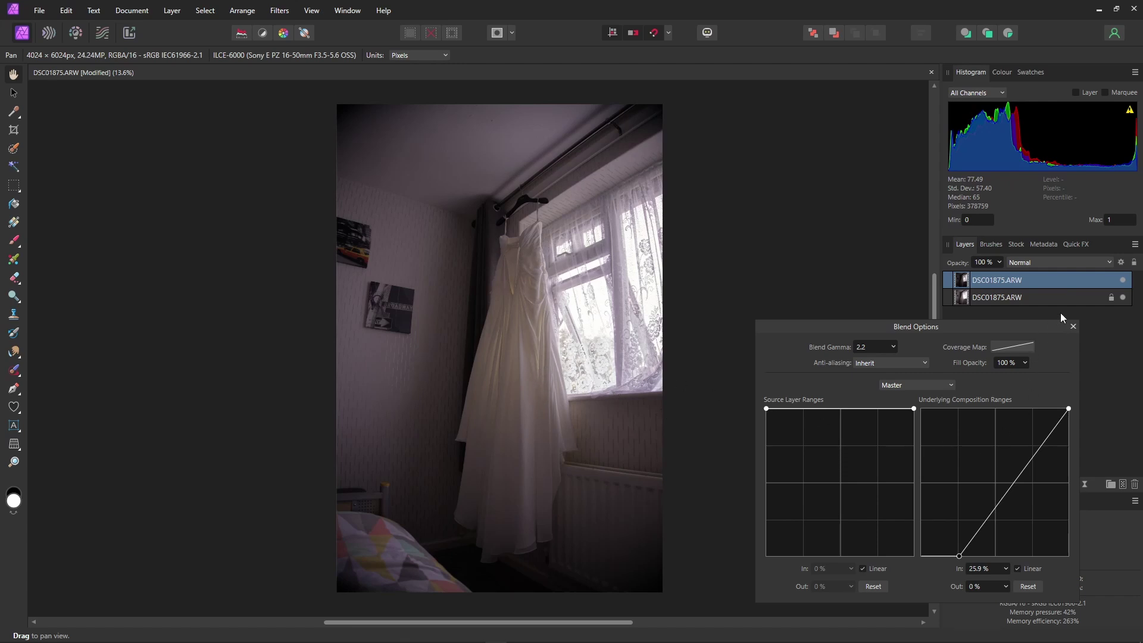
{"action": "left_click", "coordinate": [1123, 281]}
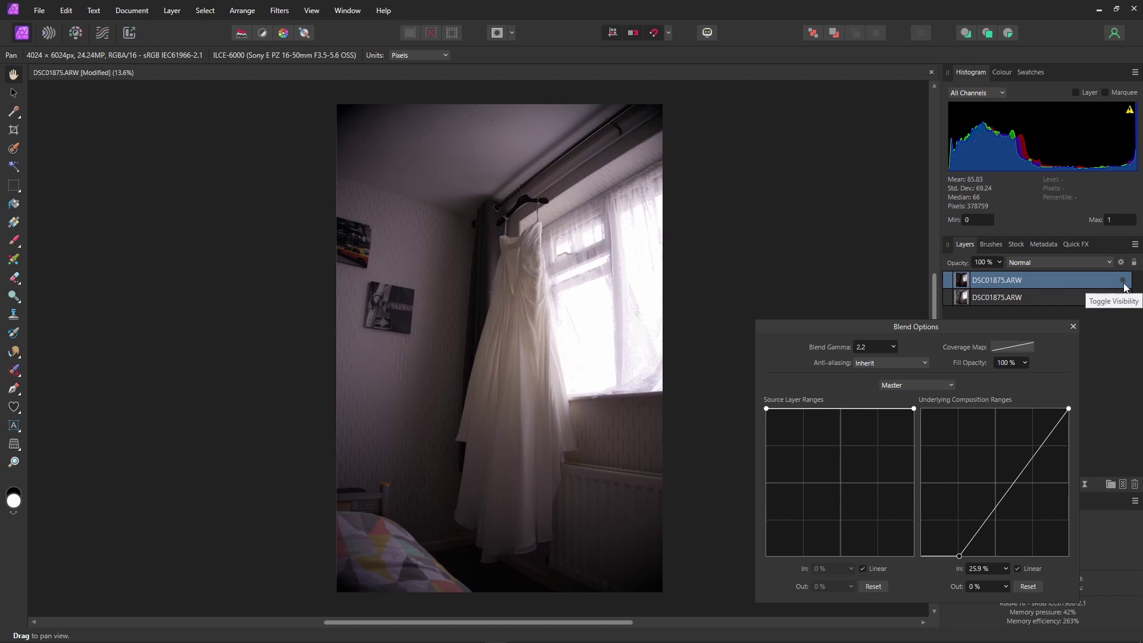
{"action": "left_click", "coordinate": [1123, 281]}
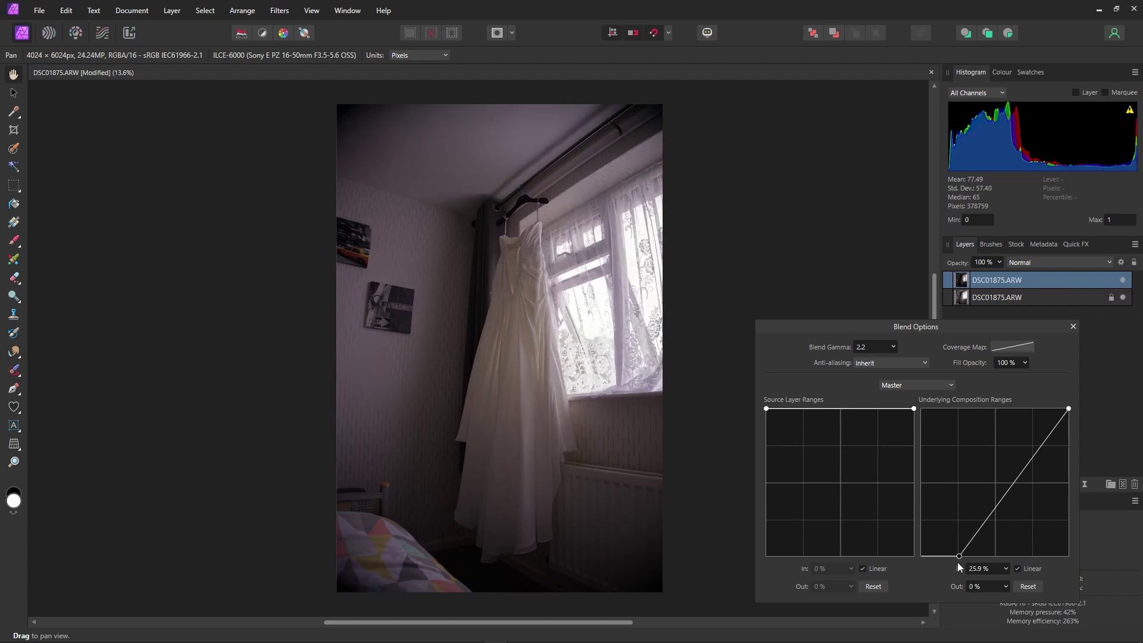
Smooth the blend range into a curve with the upper point at 89.7% in, 90.7% out
{"action": "left_click_drag", "start_coordinate": [959, 558], "coordinate": [974, 549]}
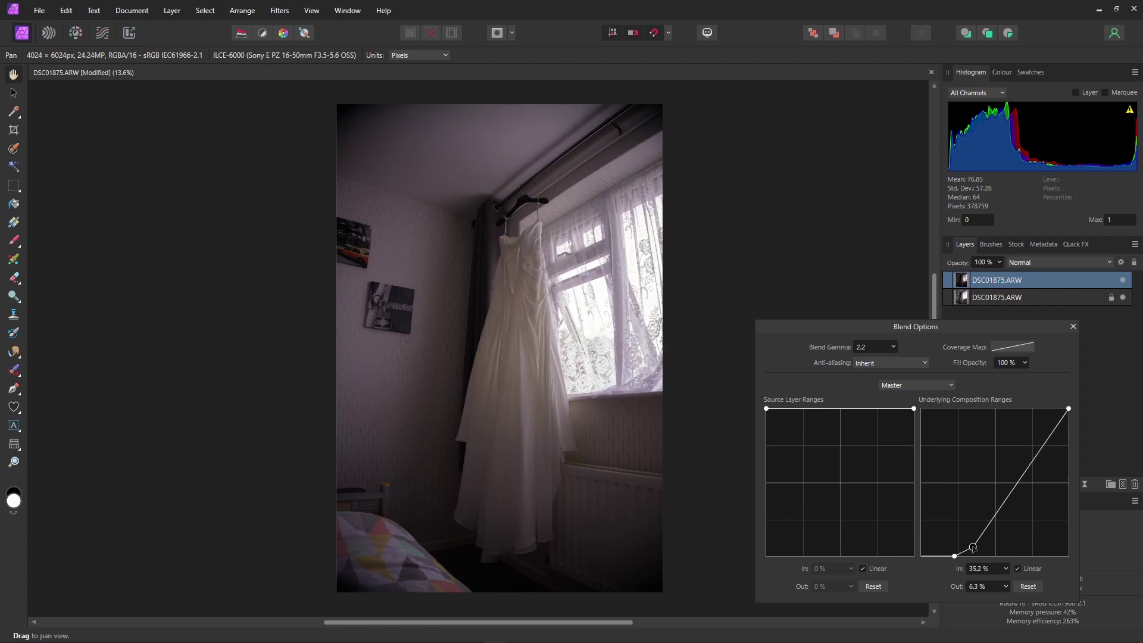
{"action": "left_click", "coordinate": [1017, 569]}
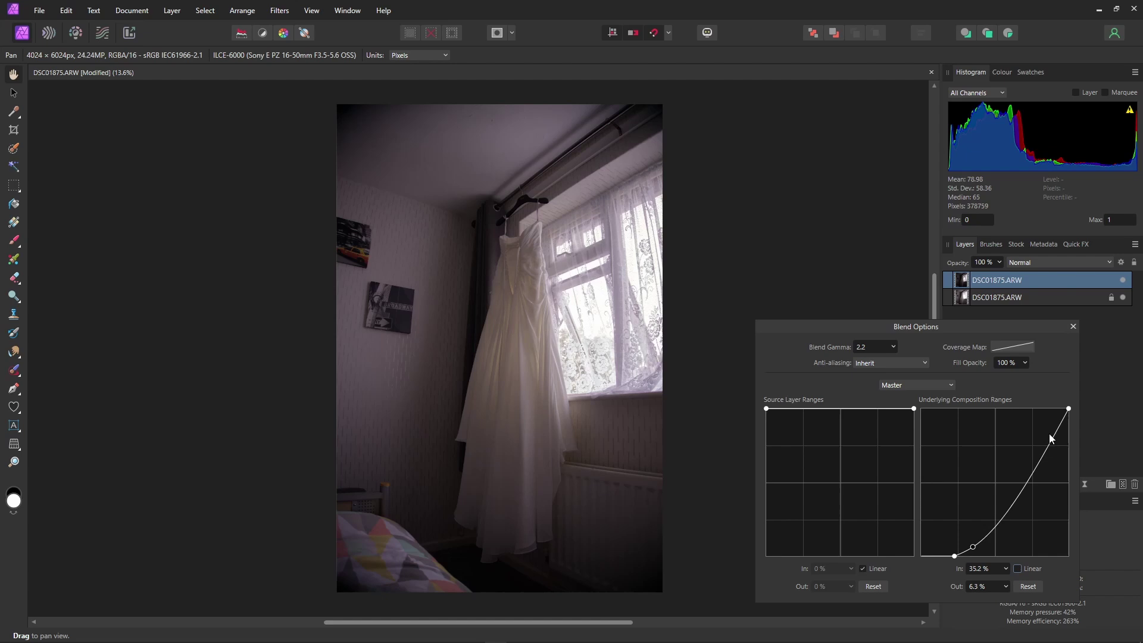
{"action": "left_click_drag", "start_coordinate": [1058, 434], "coordinate": [1054, 423]}
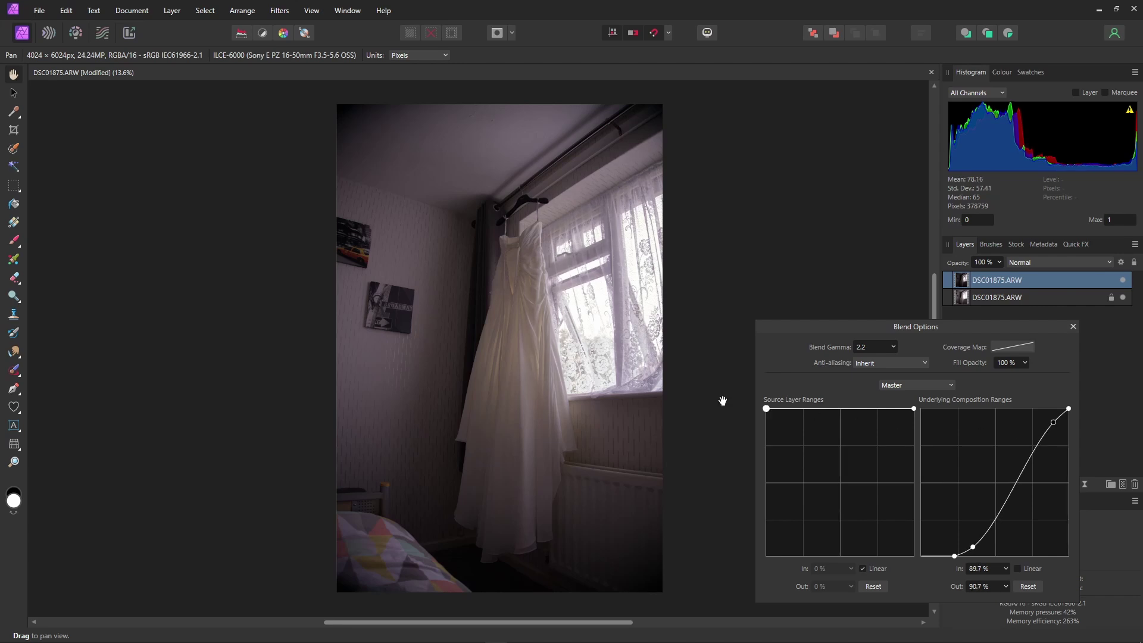
{"action": "left_click", "coordinate": [1073, 327]}
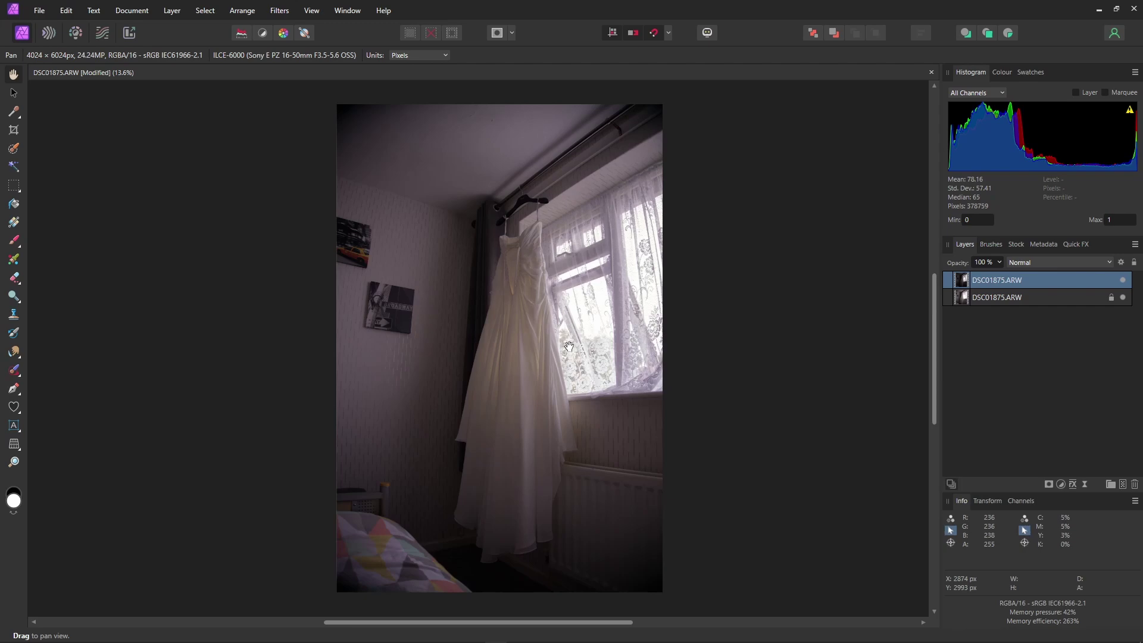
{"action": "scroll", "coordinate": [569, 346], "scroll_direction": "up", "scroll_amount": 6}
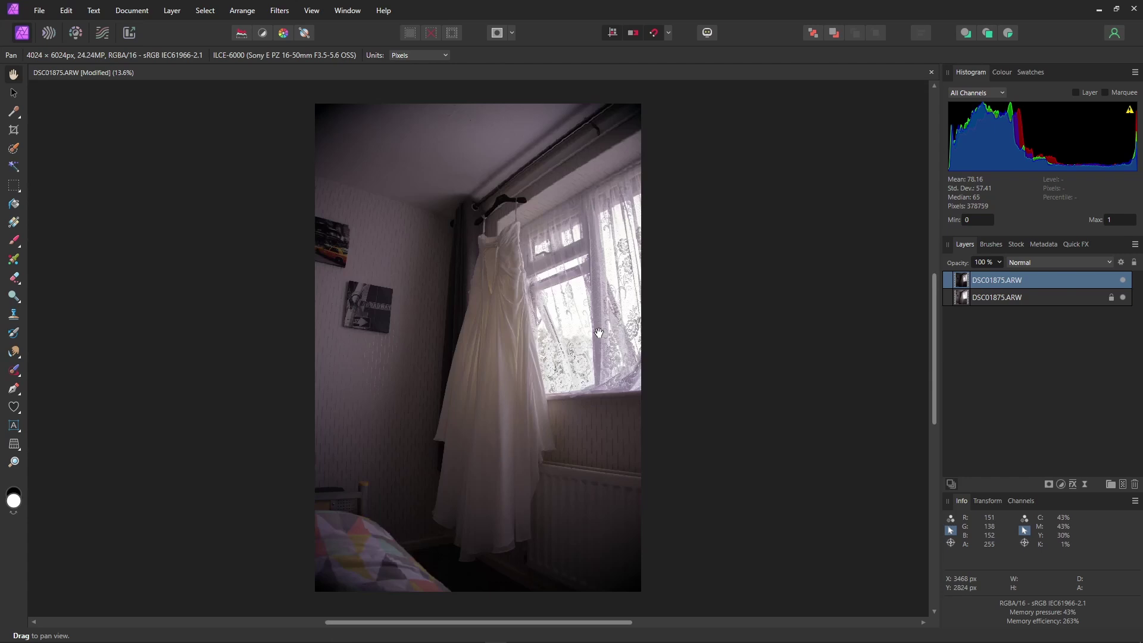
{"action": "key", "text": "ctrl+0"}
{"action": "left_click", "coordinate": [1122, 281]}
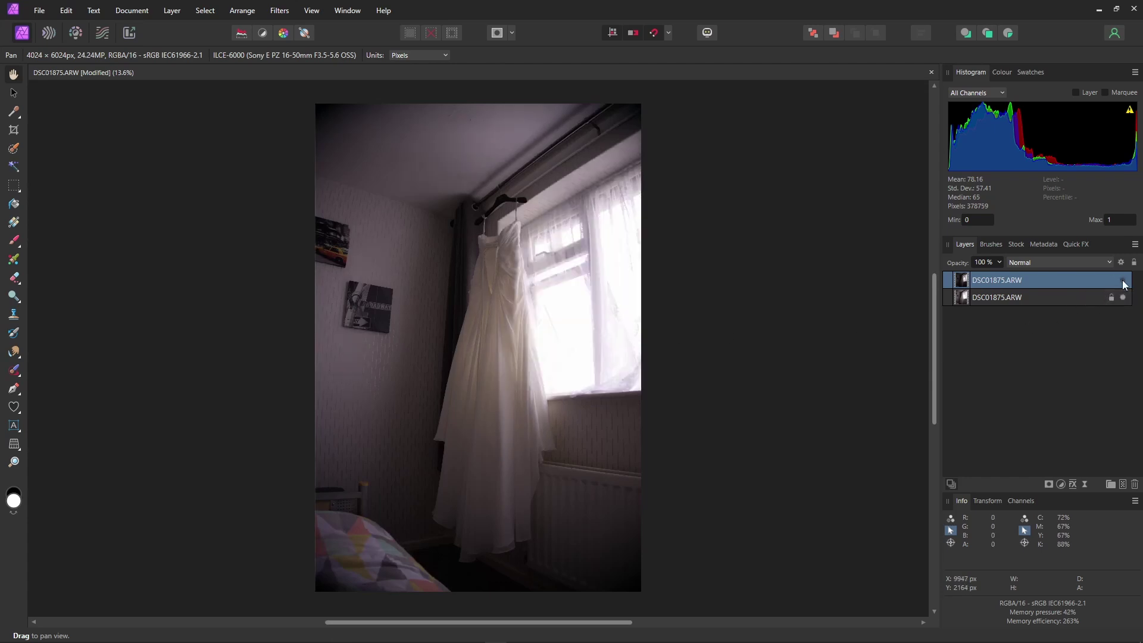
{"action": "left_click", "coordinate": [1122, 280]}
{"action": "left_click", "coordinate": [1122, 280]}
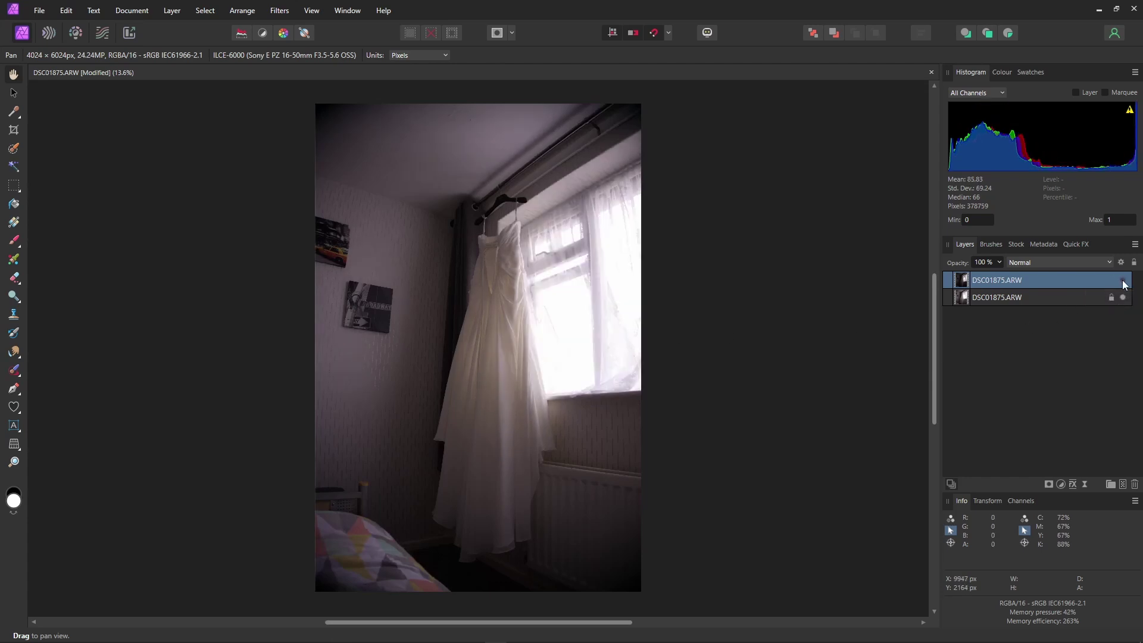